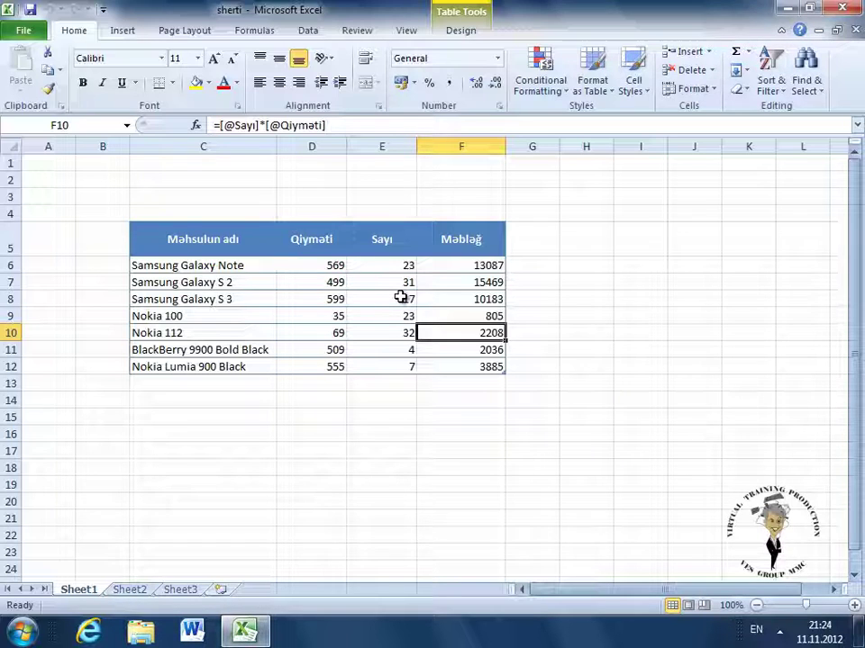
- Select the prices in D6:D12 and open Conditional Formatting's Highlight Cells Rules list
click(197, 264)
mouse_move(196, 265)
mouse_down()
mouse_move(197, 382)
mouse_move(196, 366)
mouse_up()
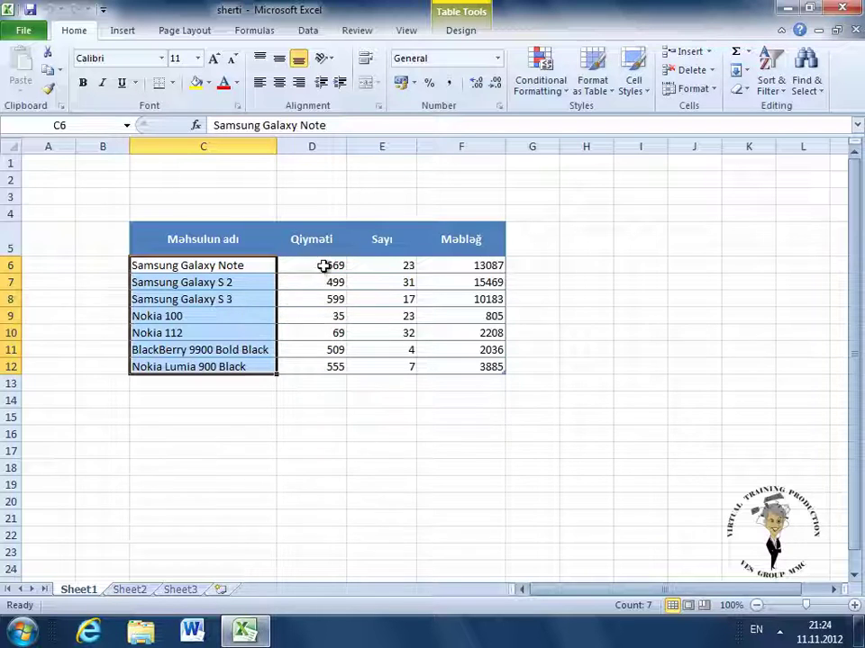
drag(322, 265, 323, 367)
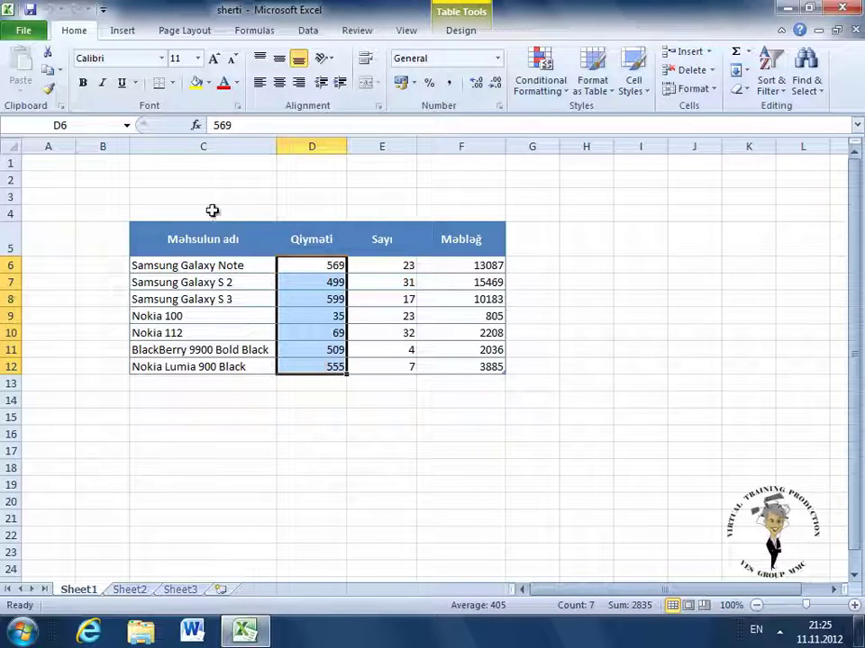
click(553, 94)
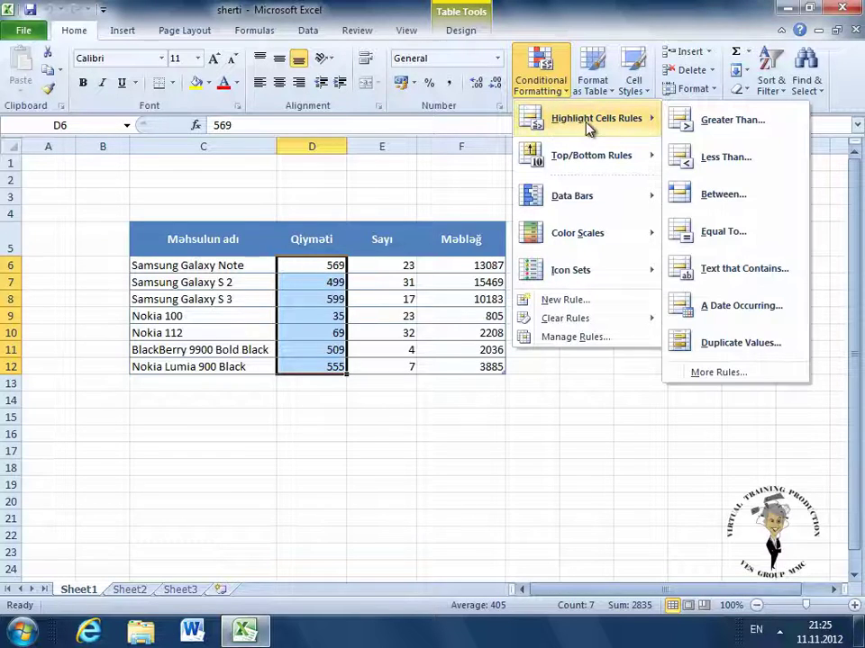
mouse_move(595, 119)
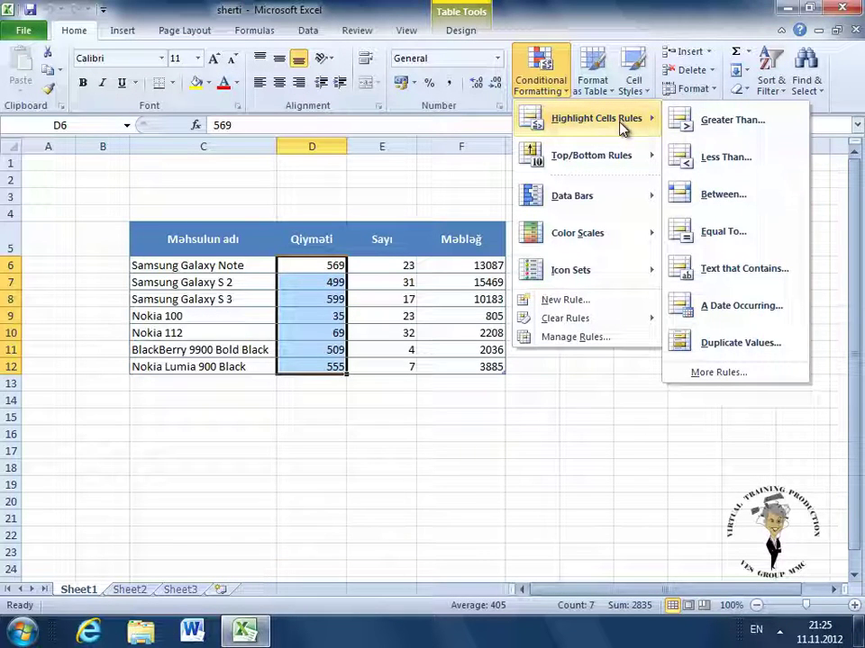
- Start a Between highlight rule for prices from 400 to 550 and open its format choices
click(761, 206)
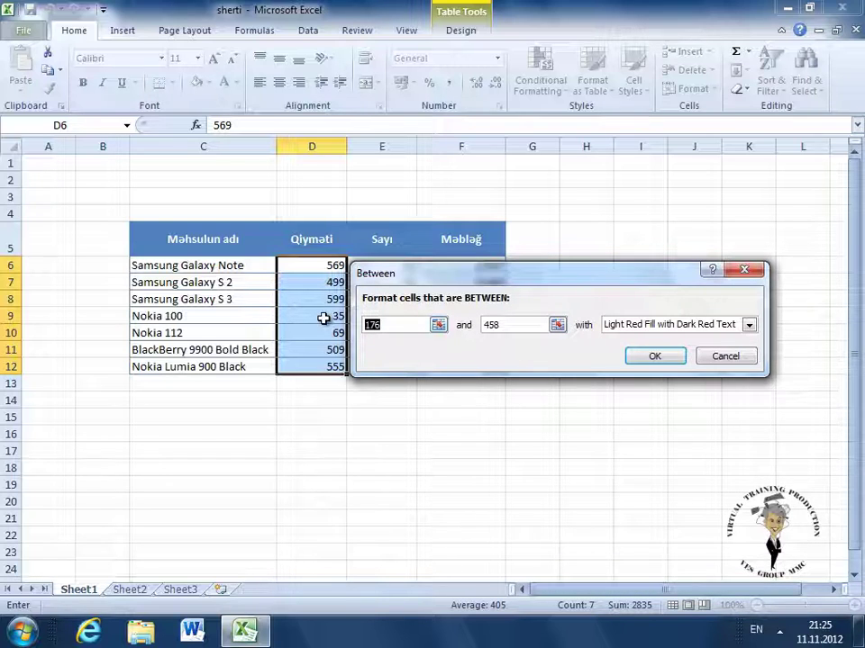
text(400)
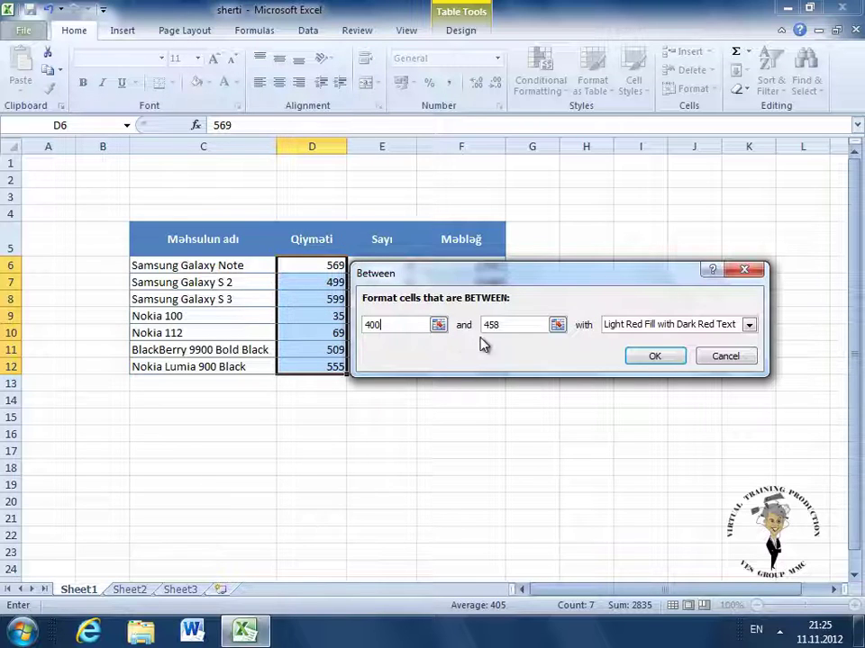
key(Tab)
text(550)
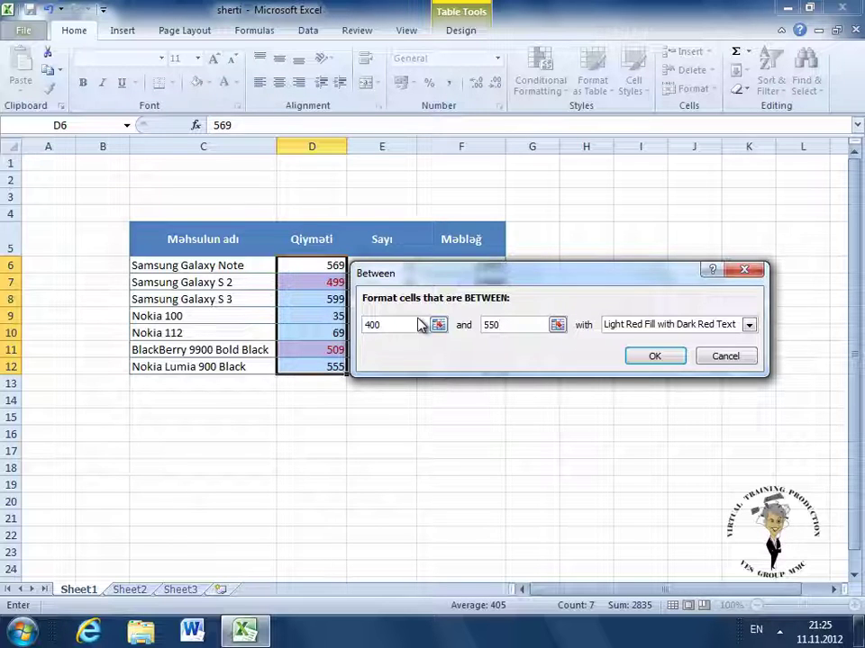
drag(473, 280, 430, 448)
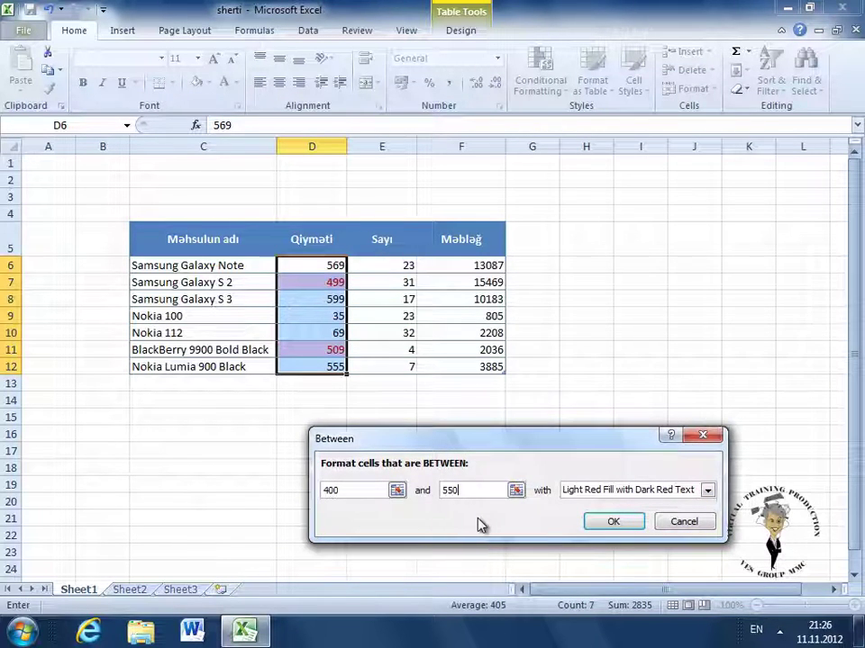
click(708, 492)
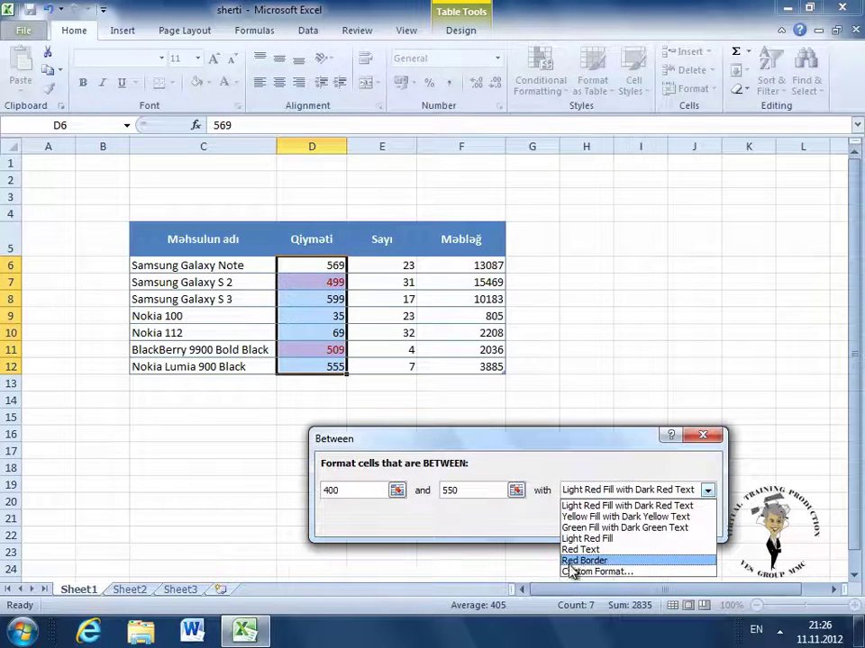
- Give the custom highlight format a dotted dark-blue outline border and a yellow fill
click(618, 573)
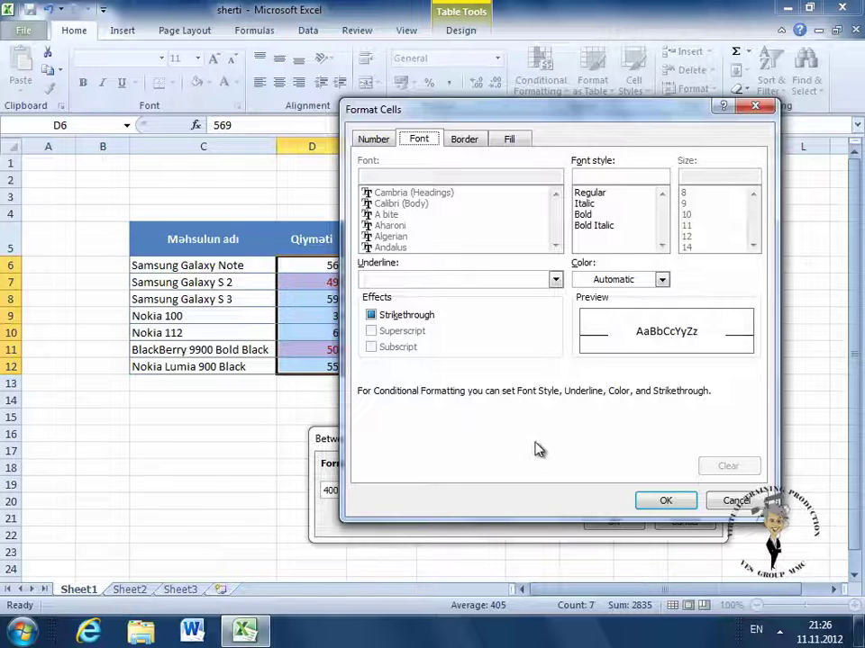
click(465, 140)
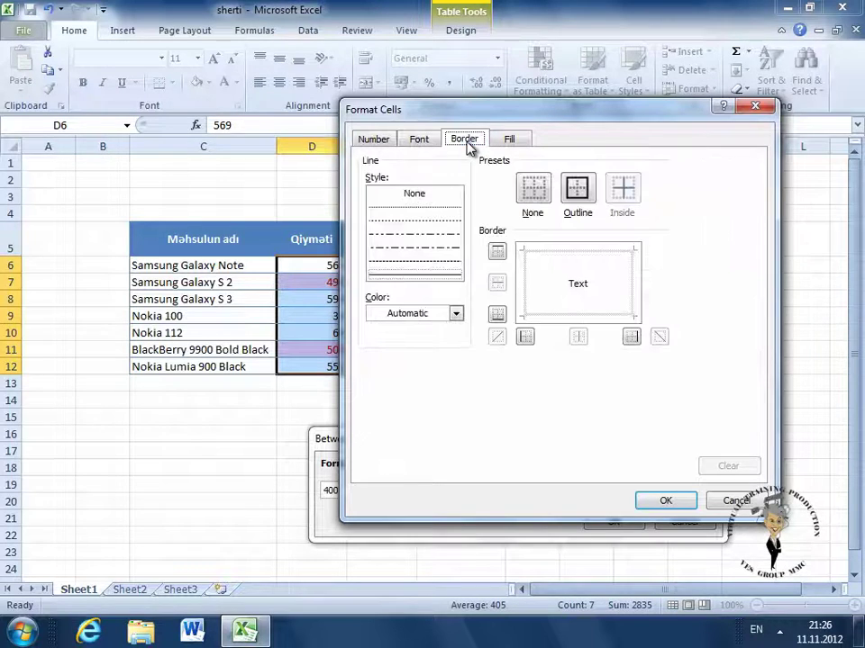
click(578, 189)
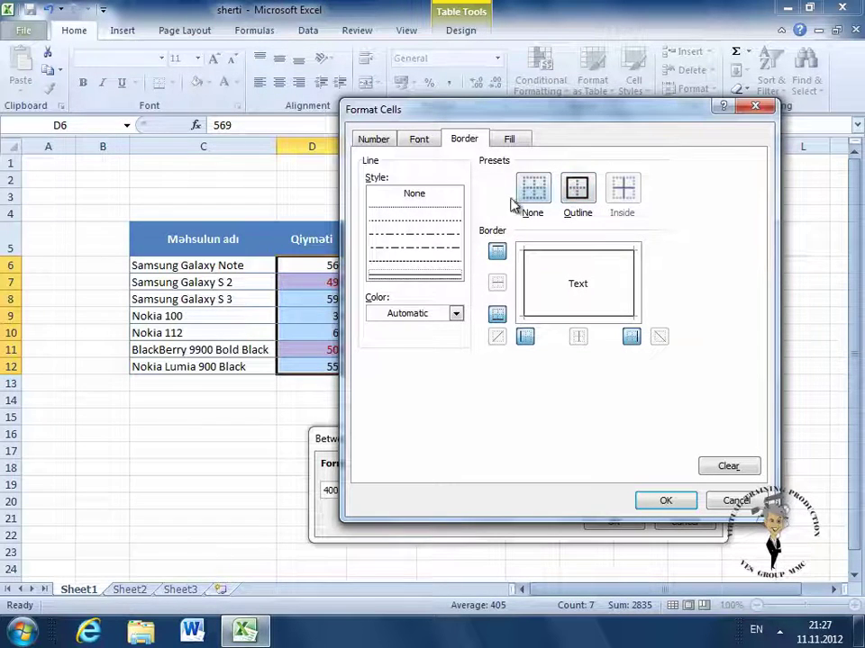
click(407, 221)
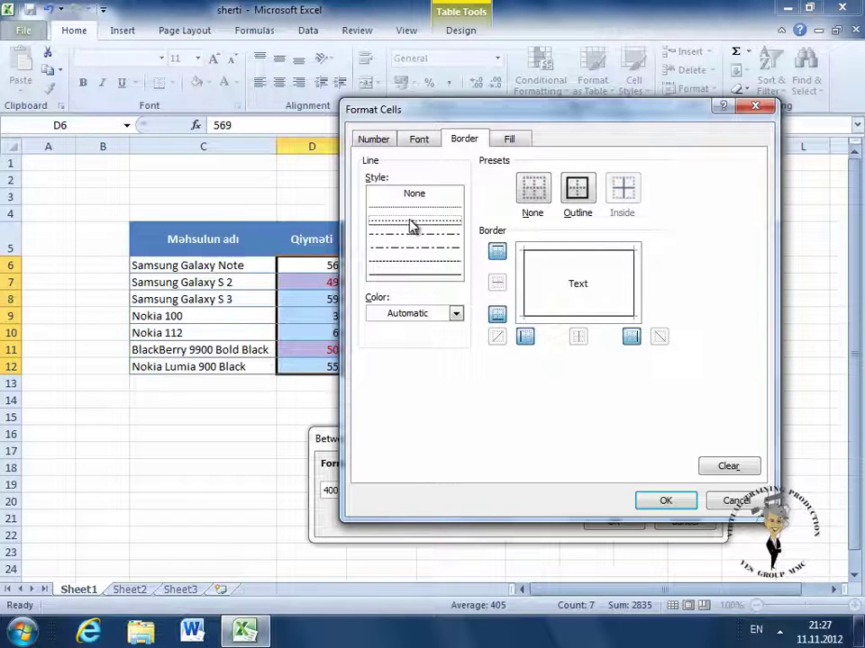
click(576, 191)
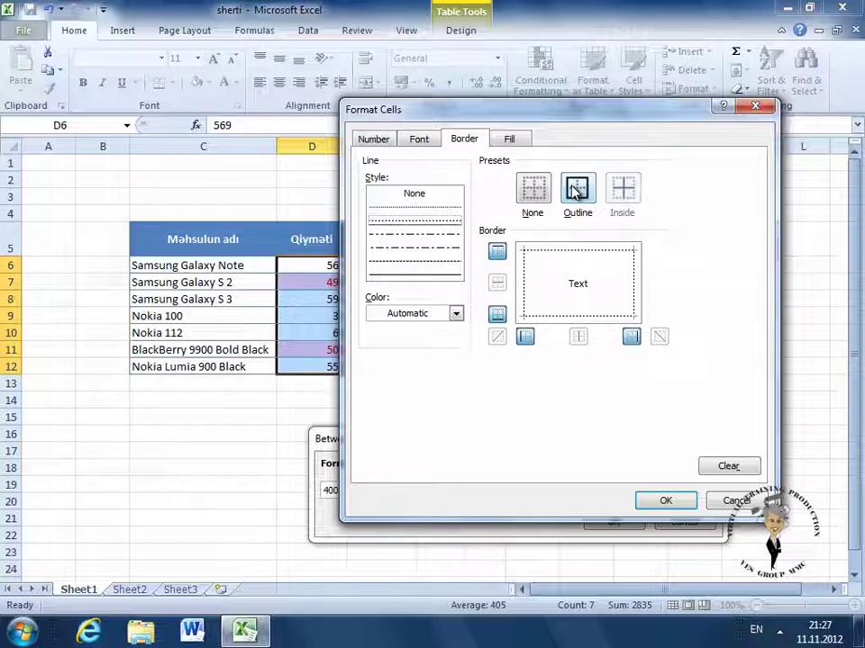
click(456, 313)
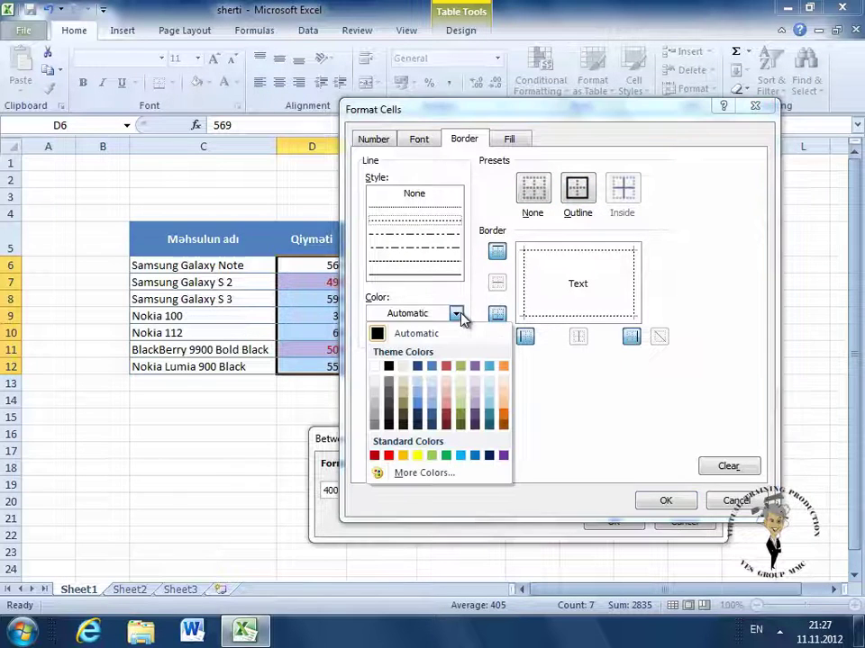
click(418, 367)
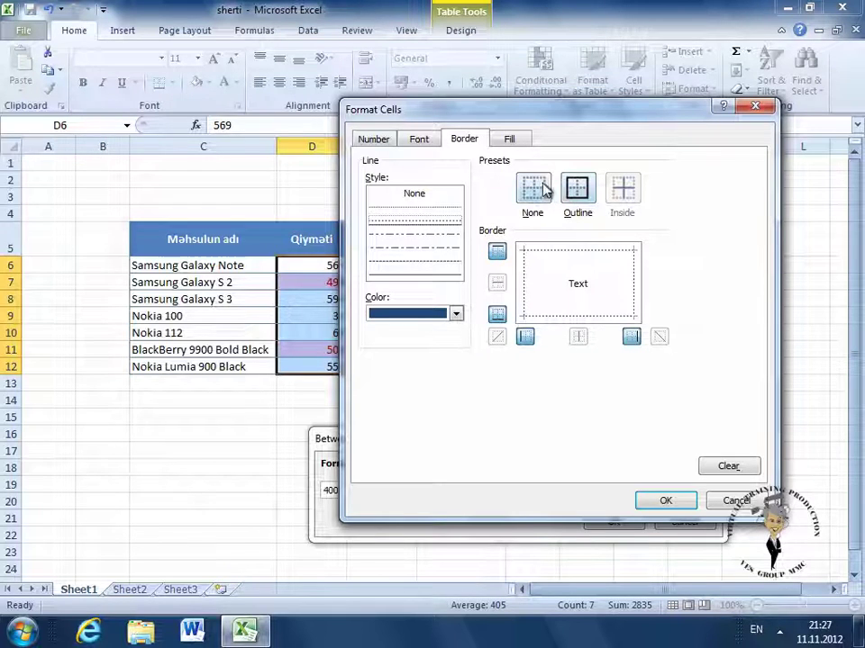
click(509, 141)
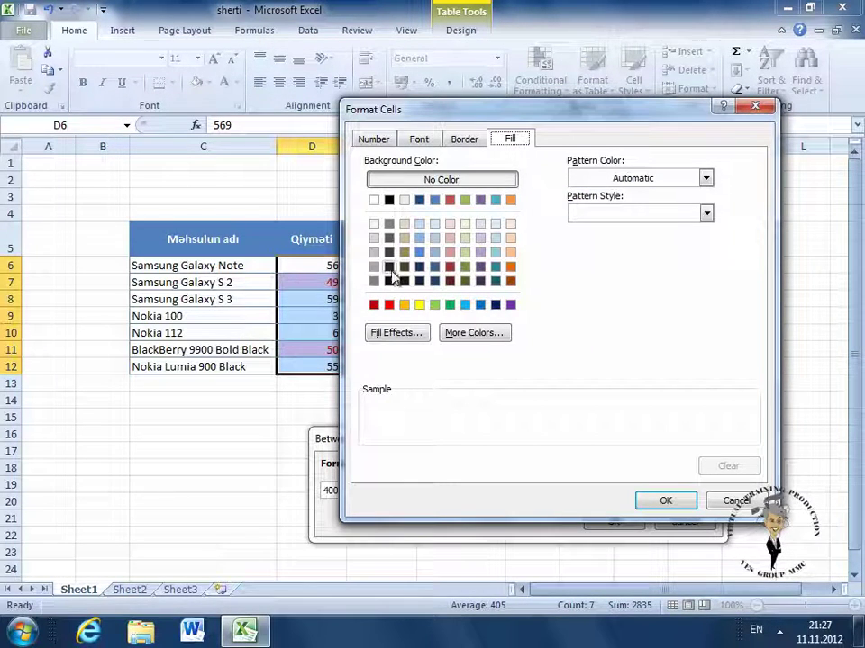
click(420, 305)
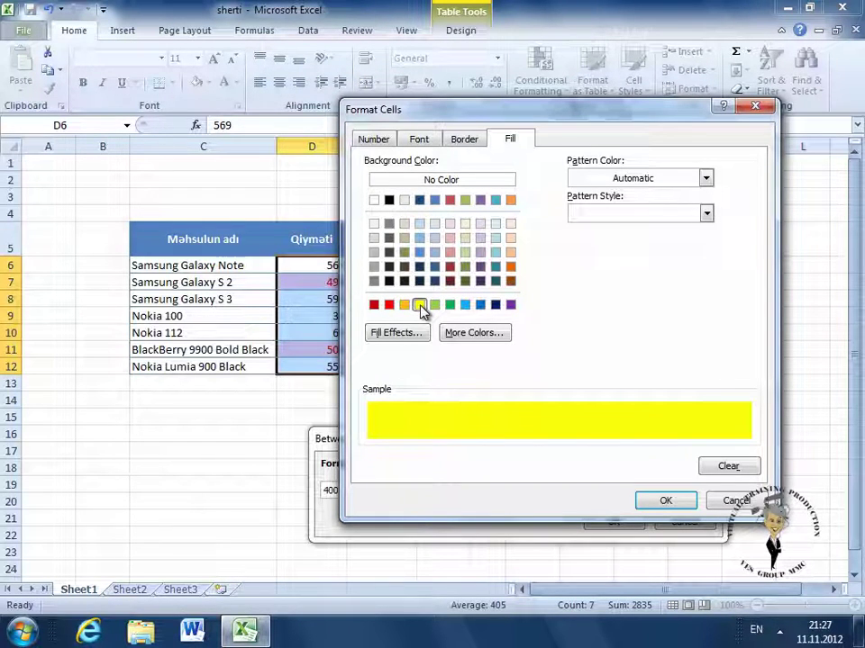
click(666, 500)
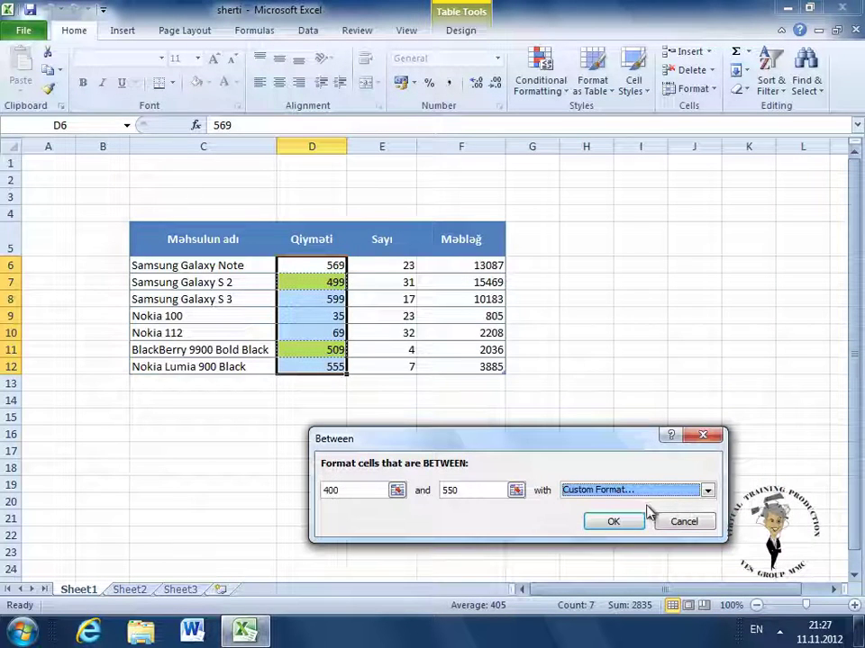
- Confirm the 400–550 highlight rule and deselect the price column
click(615, 525)
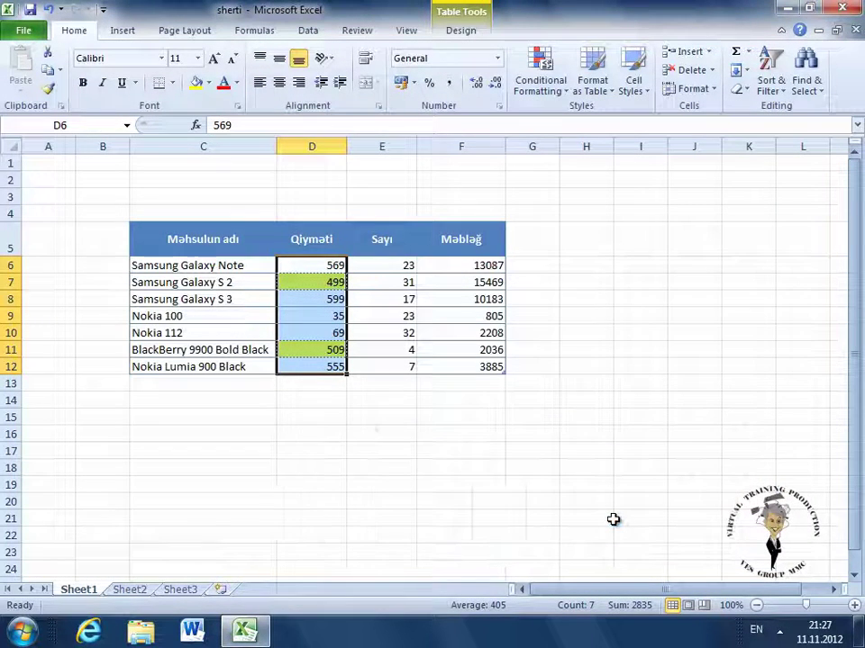
click(612, 521)
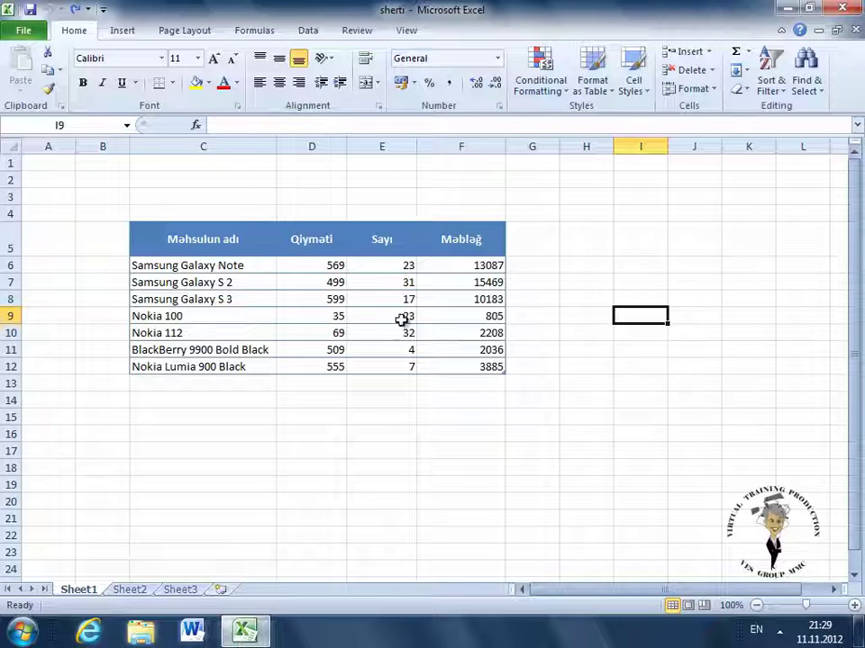
drag(333, 264, 333, 363)
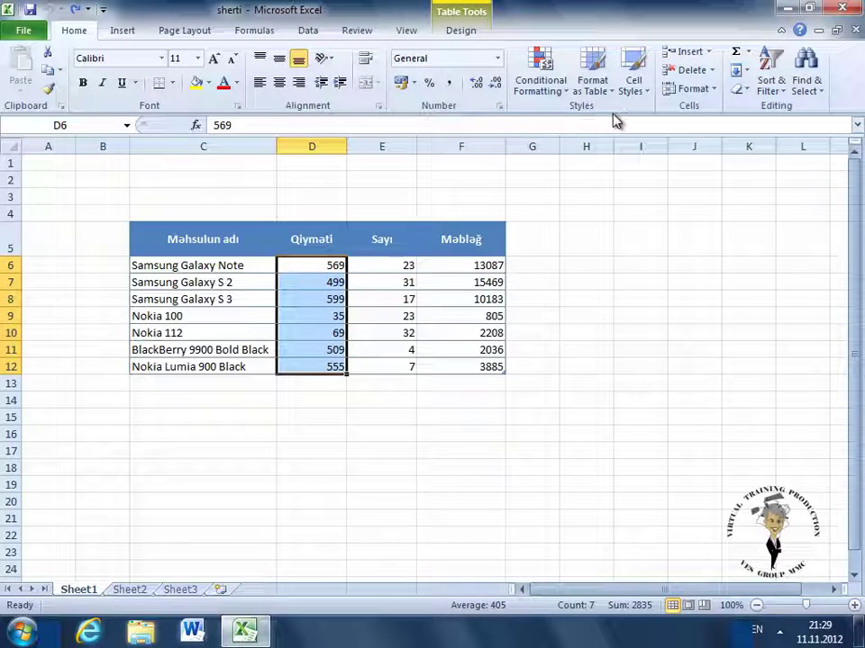
click(560, 94)
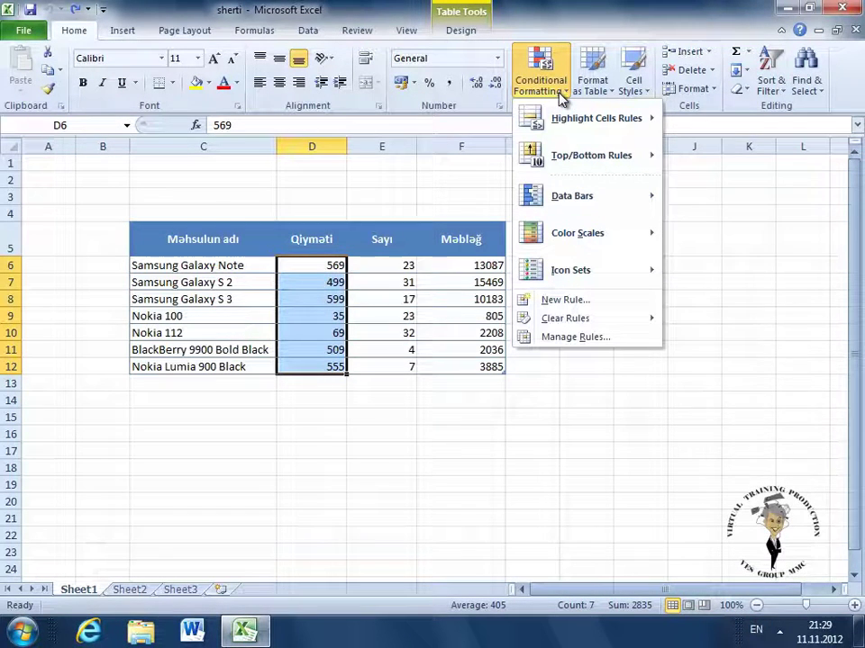
mouse_move(572, 196)
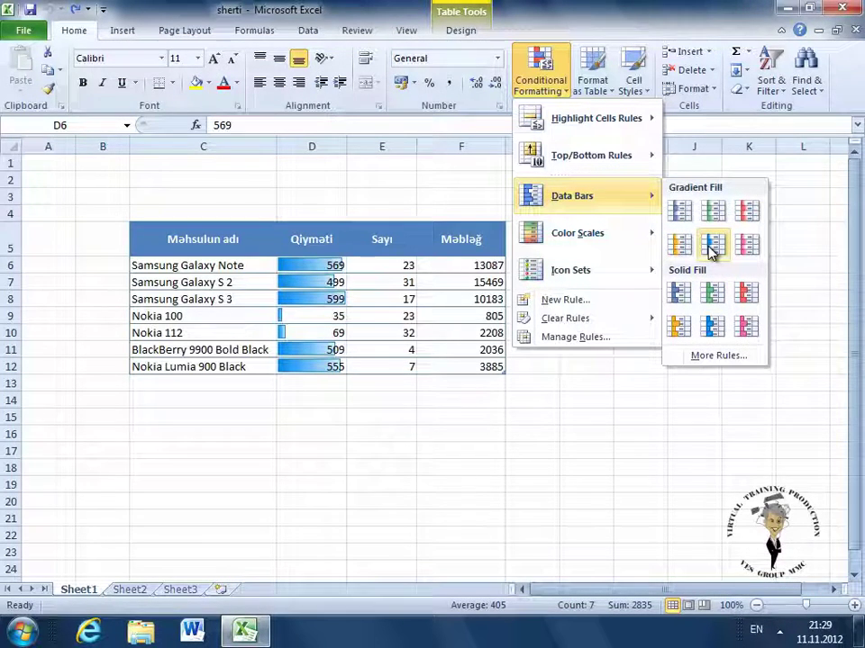
click(709, 247)
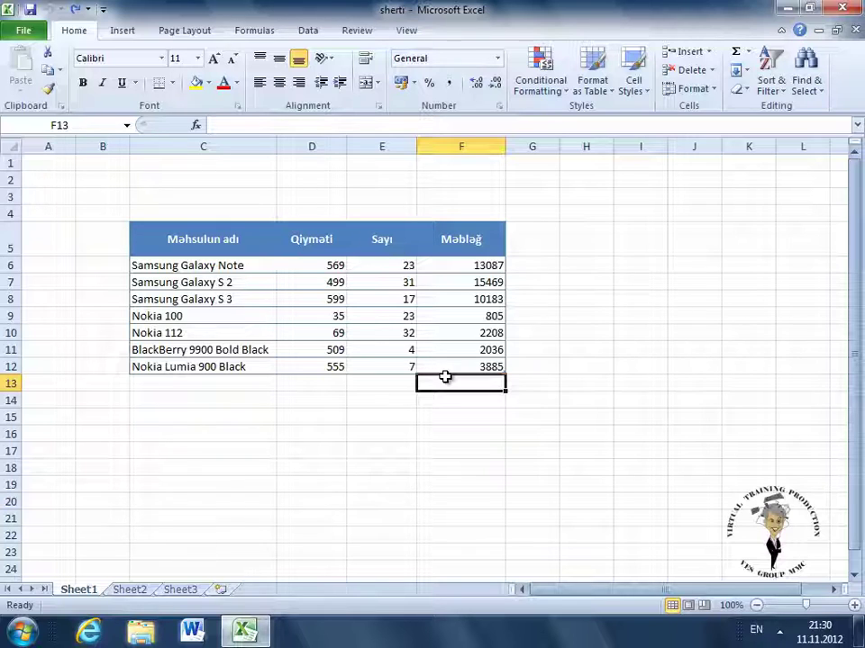
click(331, 263)
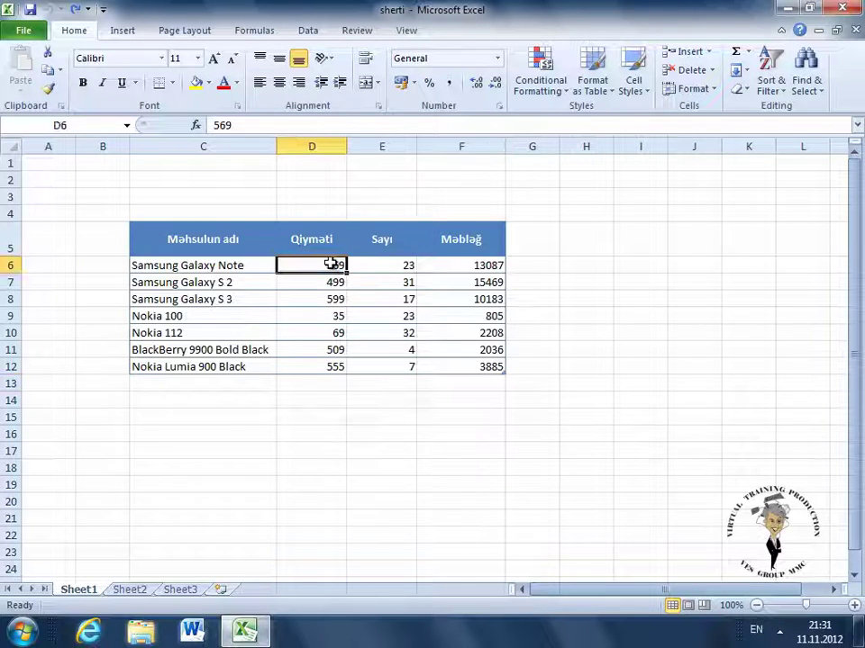
drag(331, 263, 323, 366)
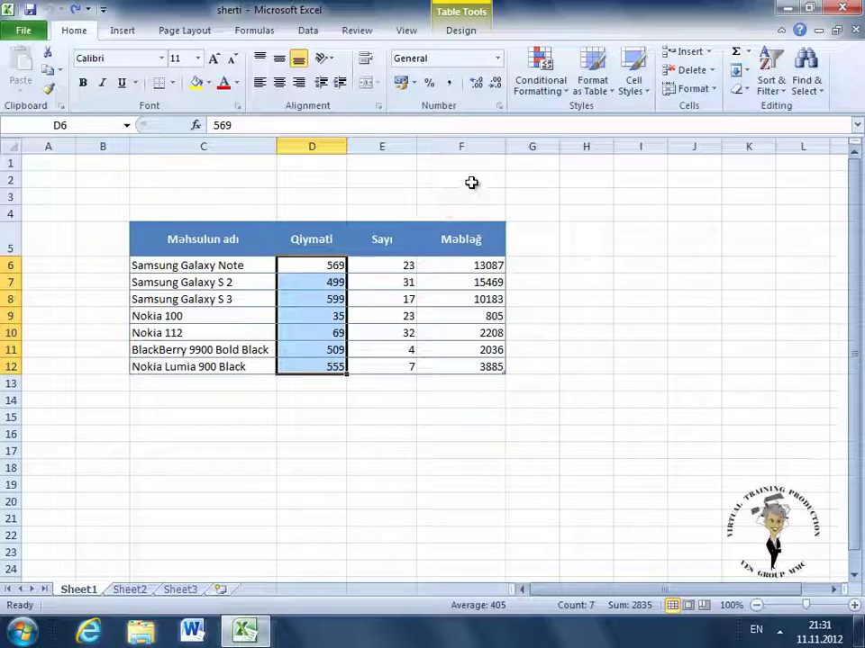
click(558, 94)
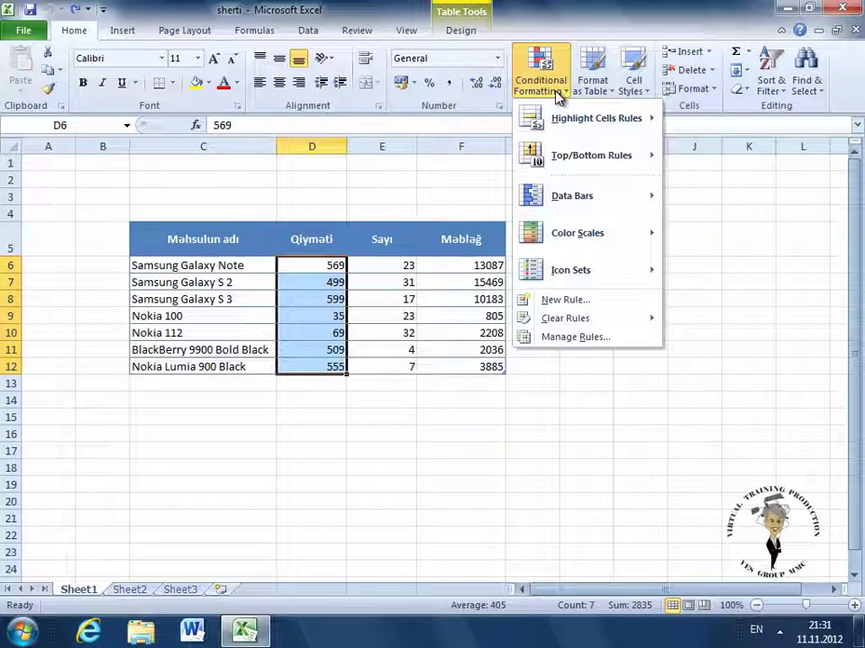
mouse_move(578, 233)
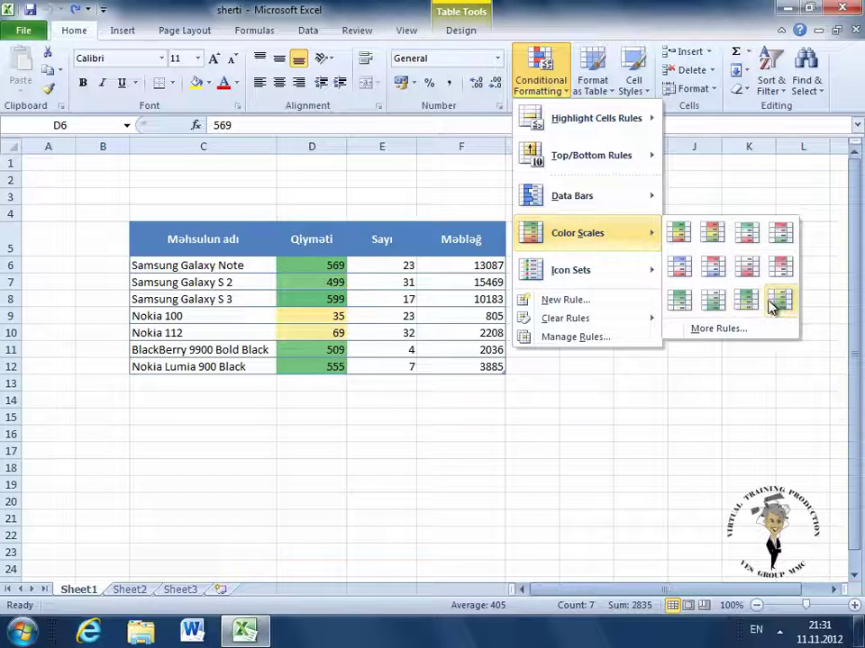
click(682, 235)
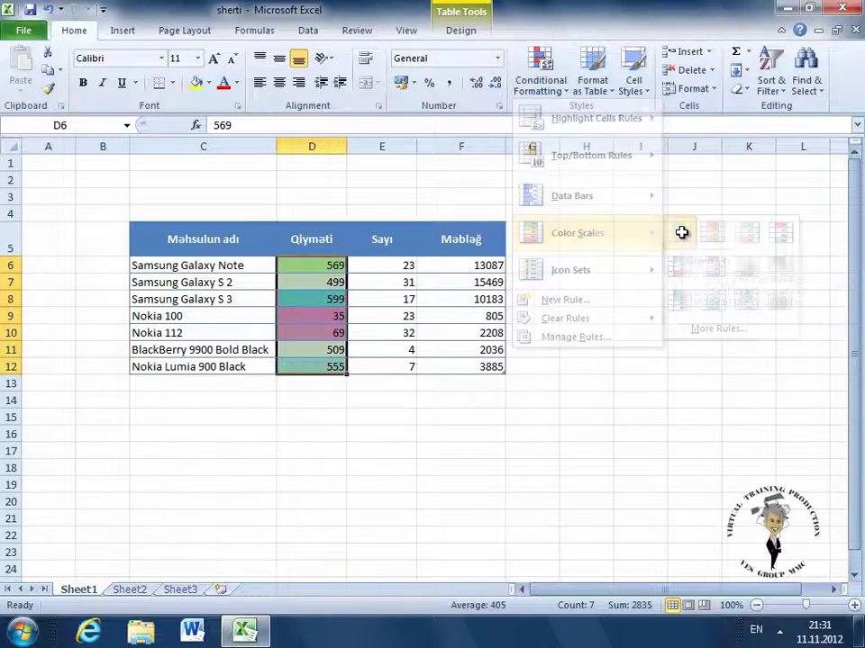
click(682, 233)
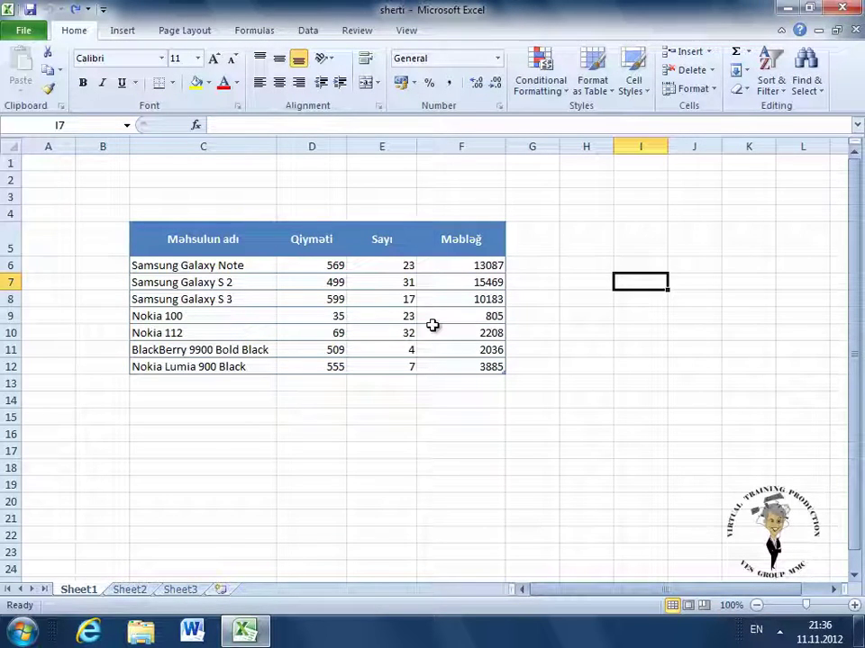
- Start a new conditional formatting rule of type 'Format only cells that contain'
click(560, 90)
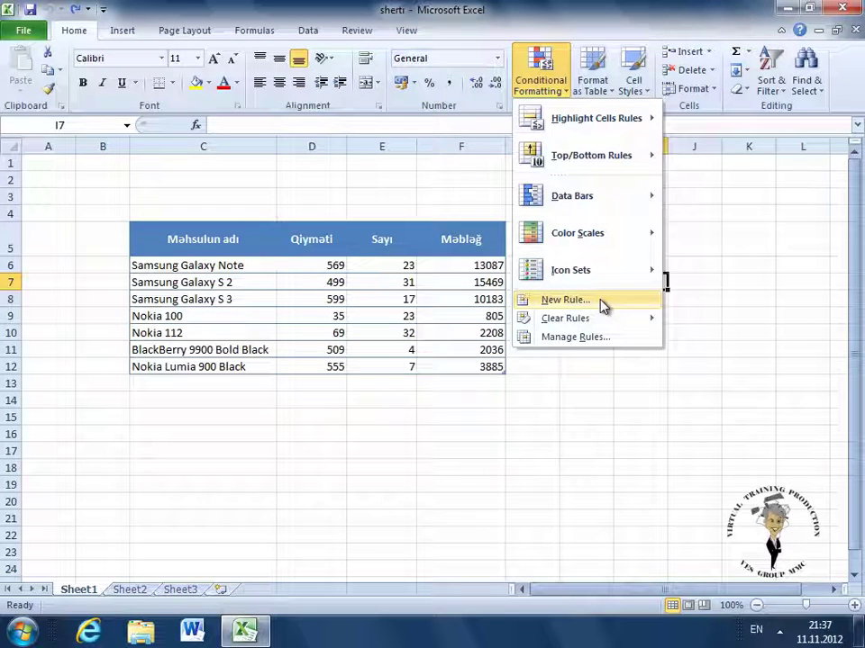
click(602, 307)
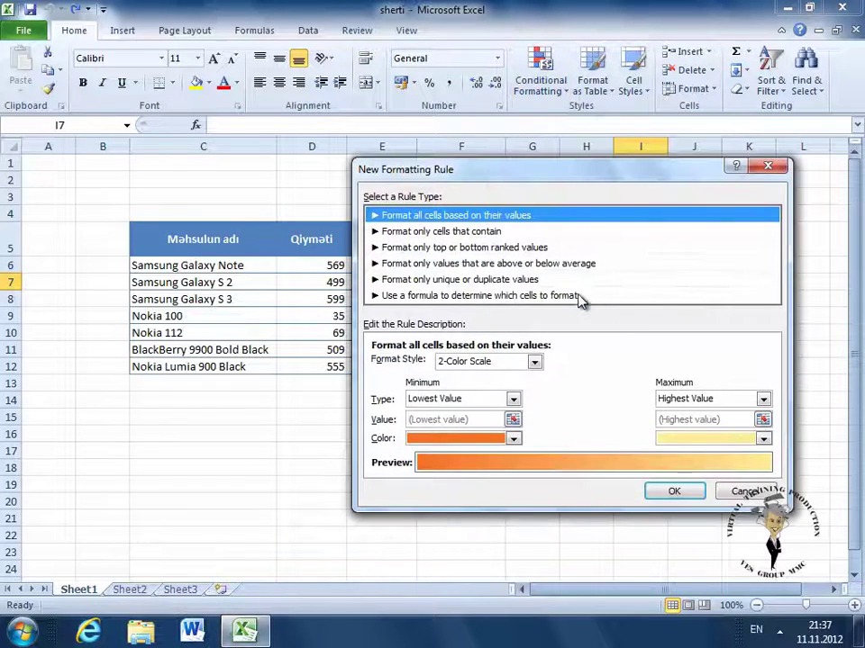
click(463, 232)
click(461, 248)
click(457, 262)
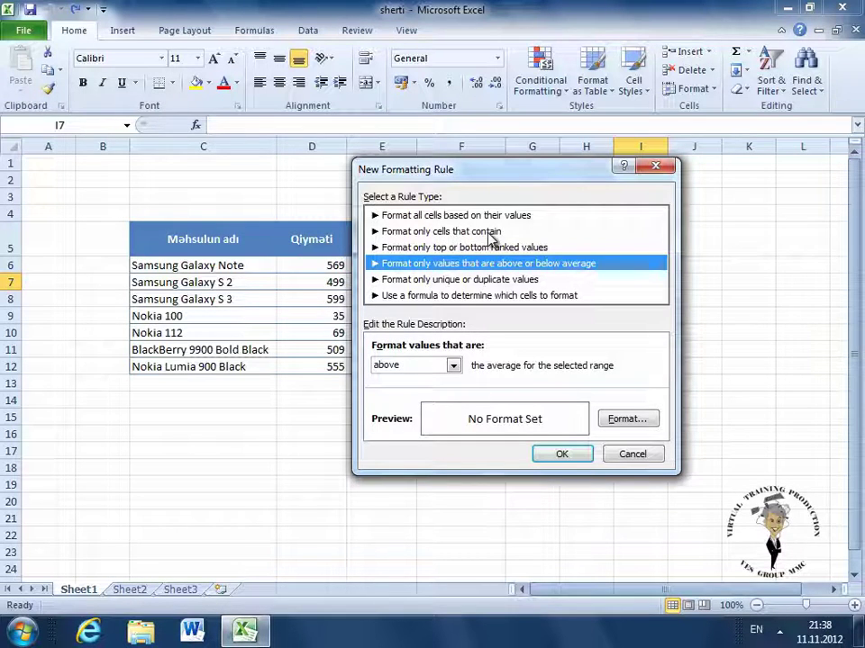
click(489, 232)
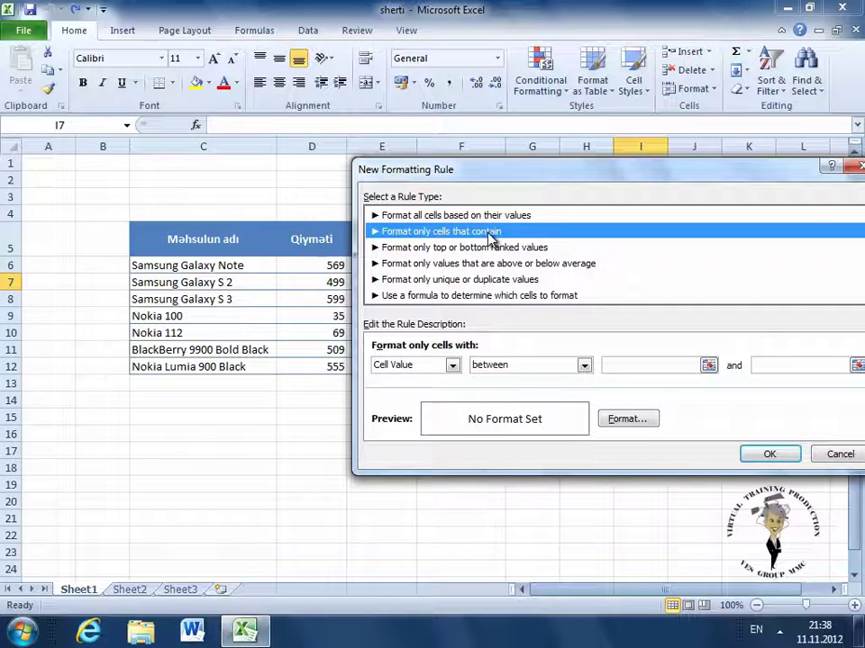
- Enter lower and upper bounds for the Cell Value 'between' condition
click(453, 365)
click(453, 365)
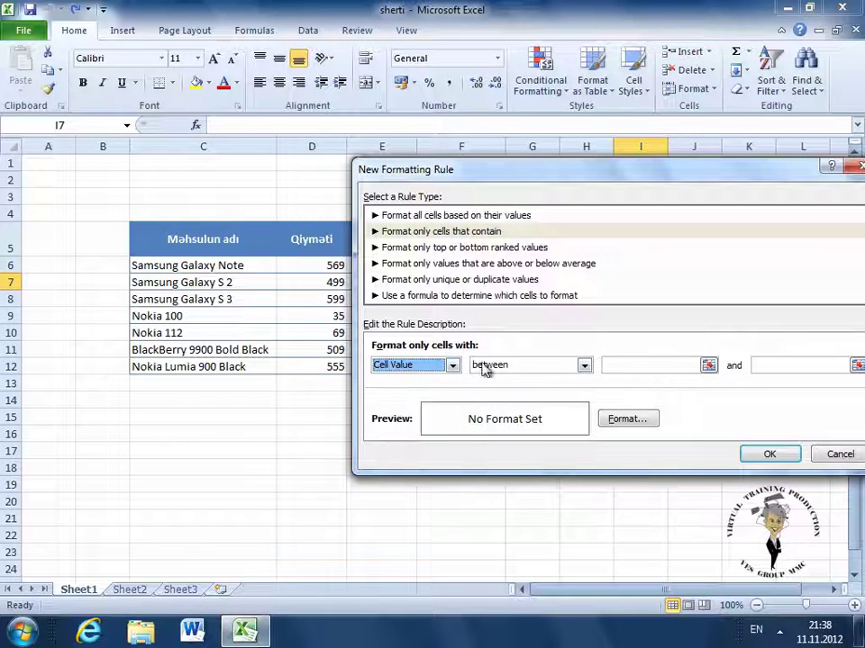
click(608, 365)
text(3)
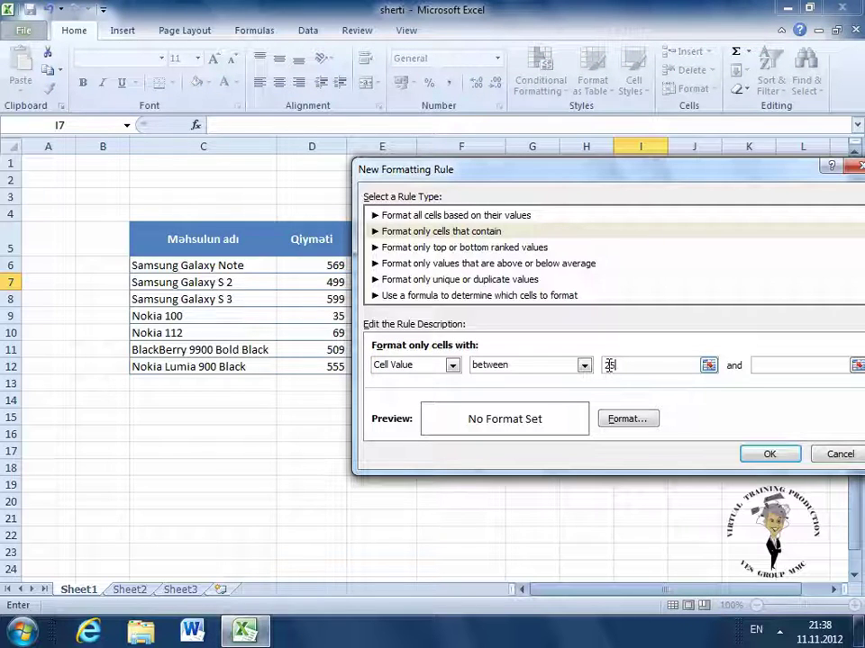
text(50)
click(763, 364)
text(45)
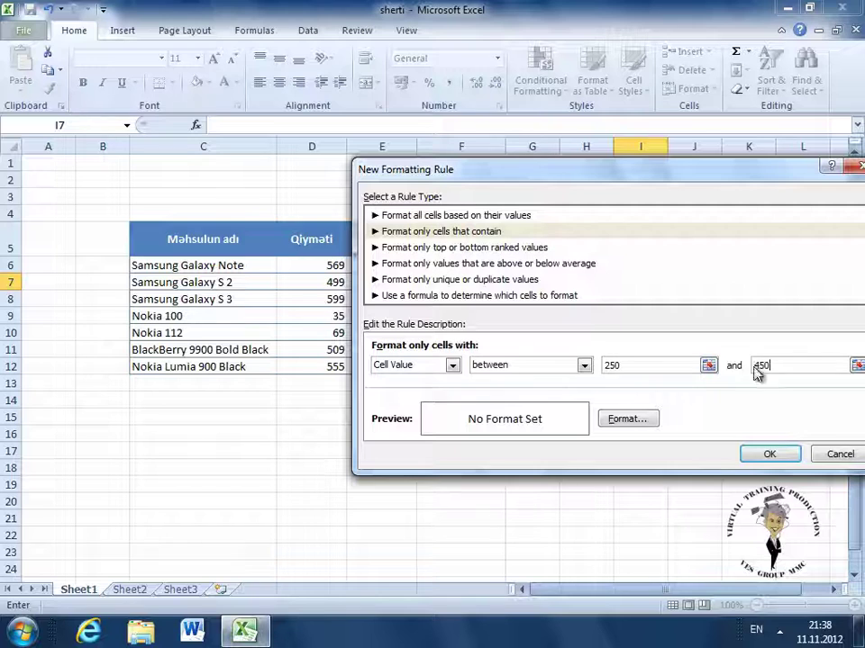
- Change the condition's operator to 'less than' 250
click(584, 366)
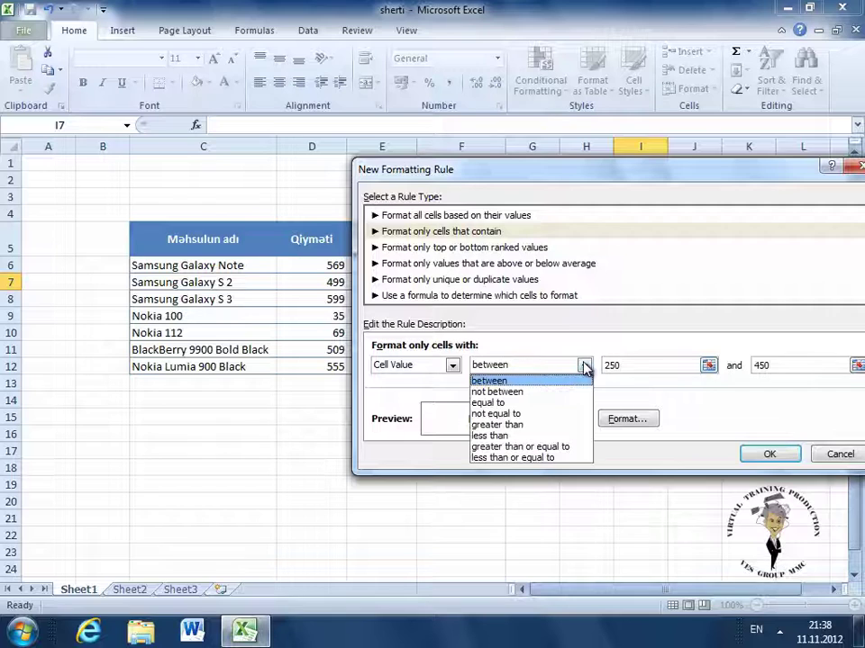
click(554, 400)
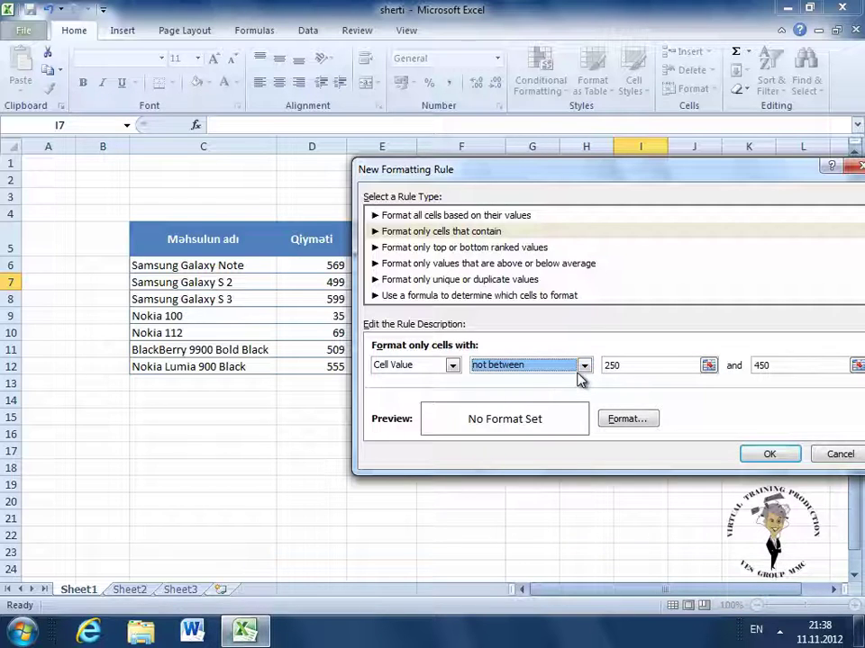
click(584, 367)
click(504, 403)
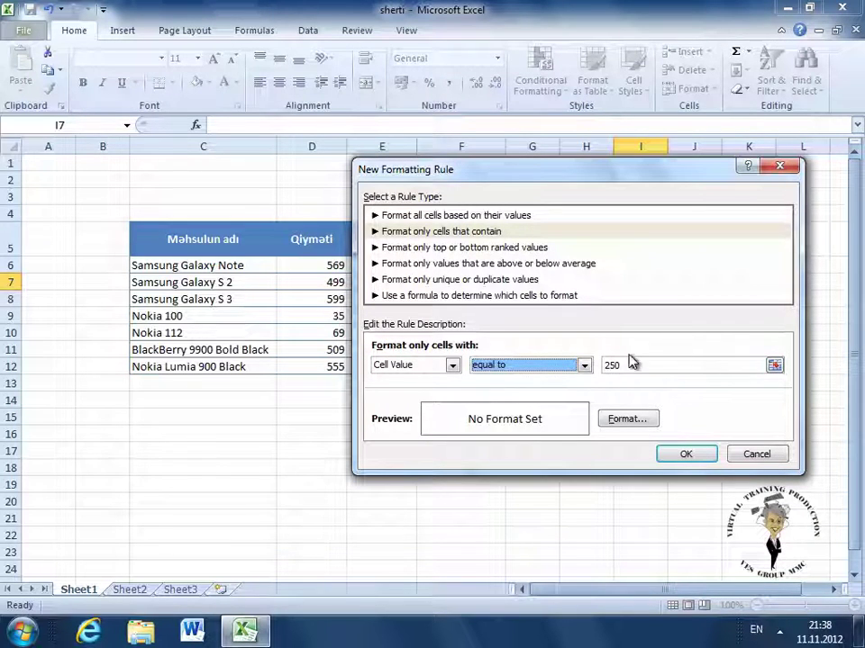
click(583, 365)
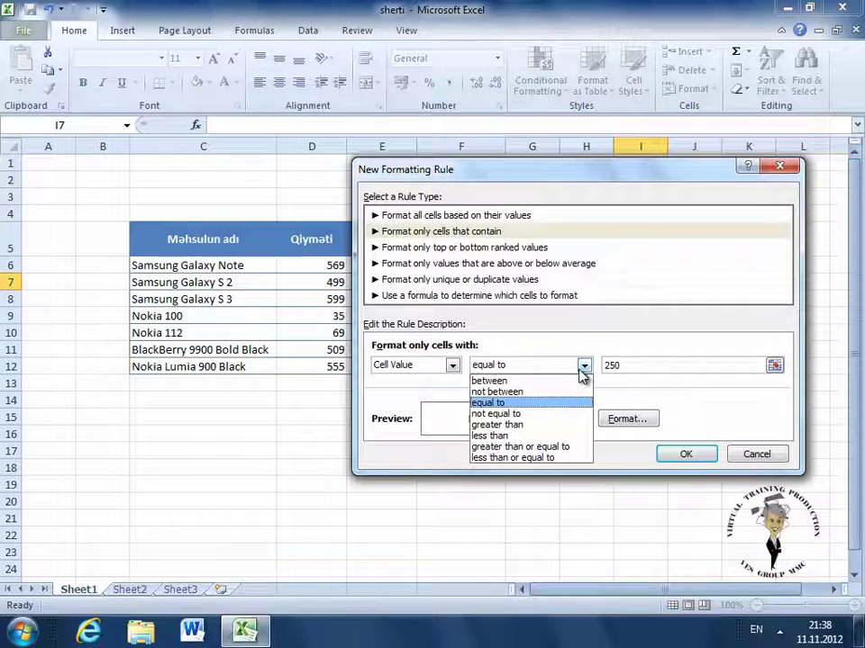
click(545, 436)
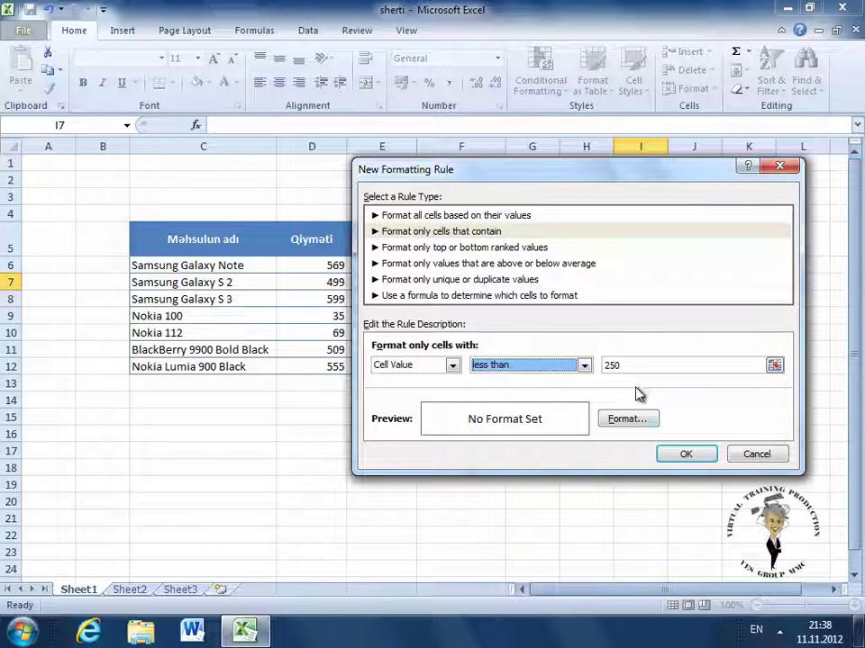
- Give the rule's format a blue fill and a dotted outline border
click(630, 420)
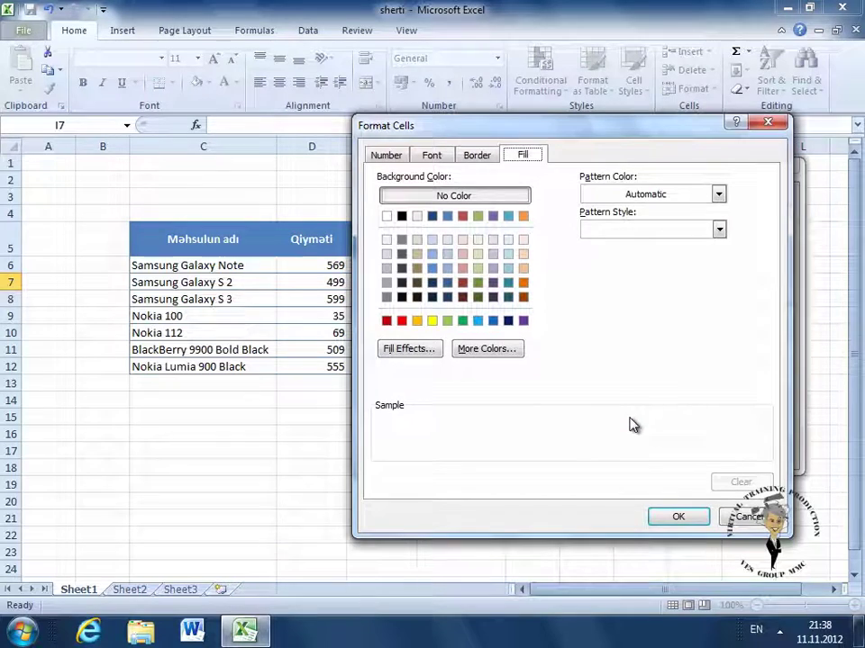
mouse_move(606, 139)
mouse_down()
mouse_move(260, 303)
mouse_move(290, 288)
mouse_up()
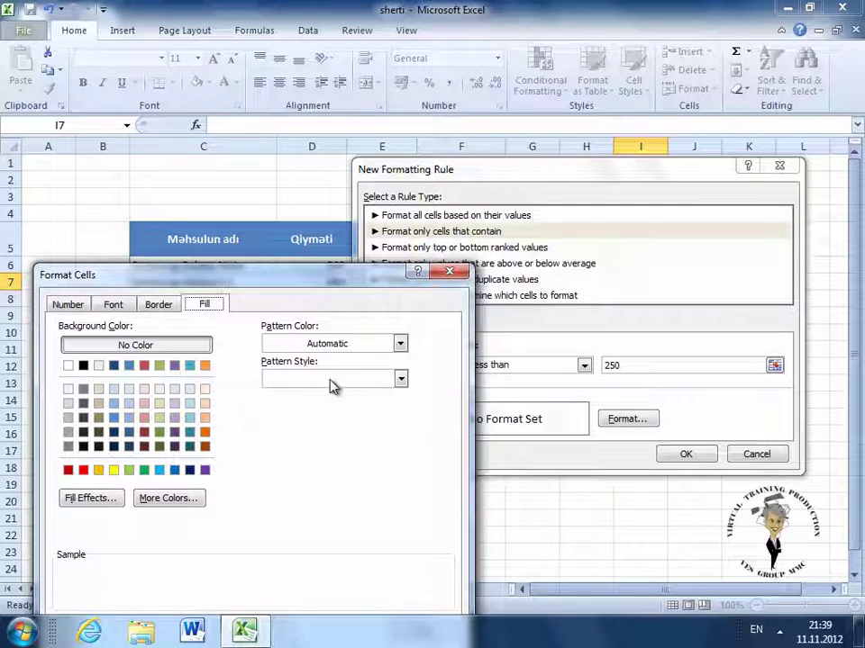
click(115, 419)
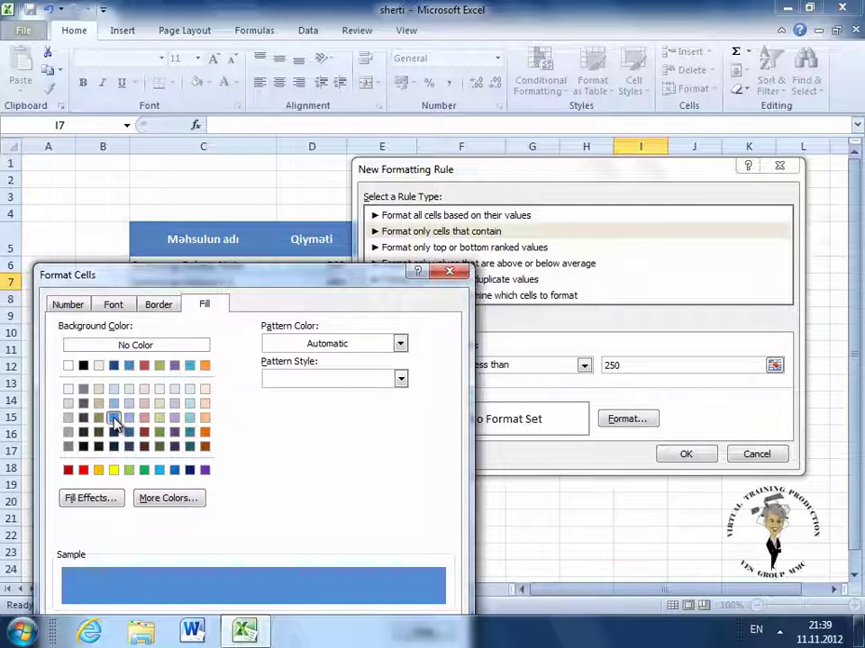
click(160, 306)
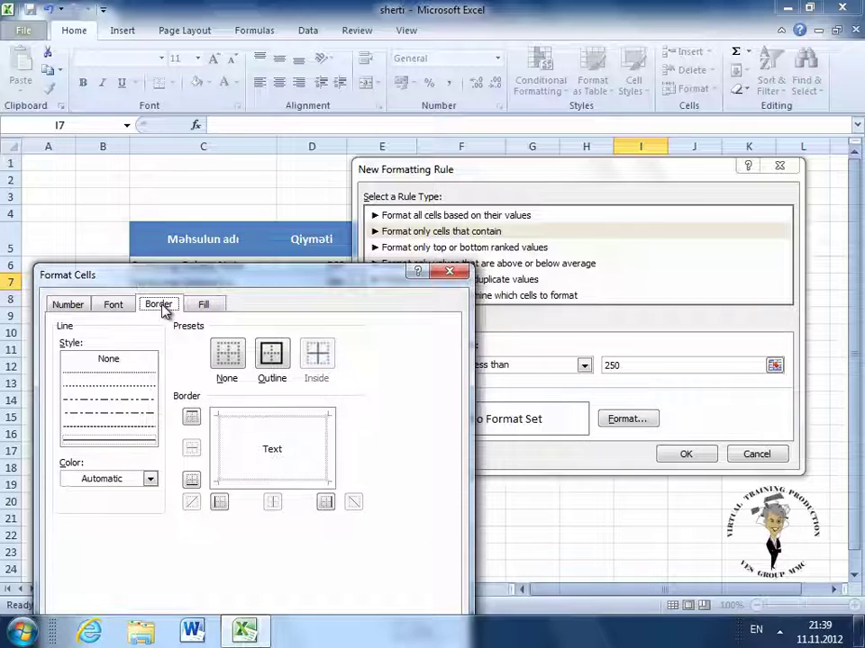
click(132, 375)
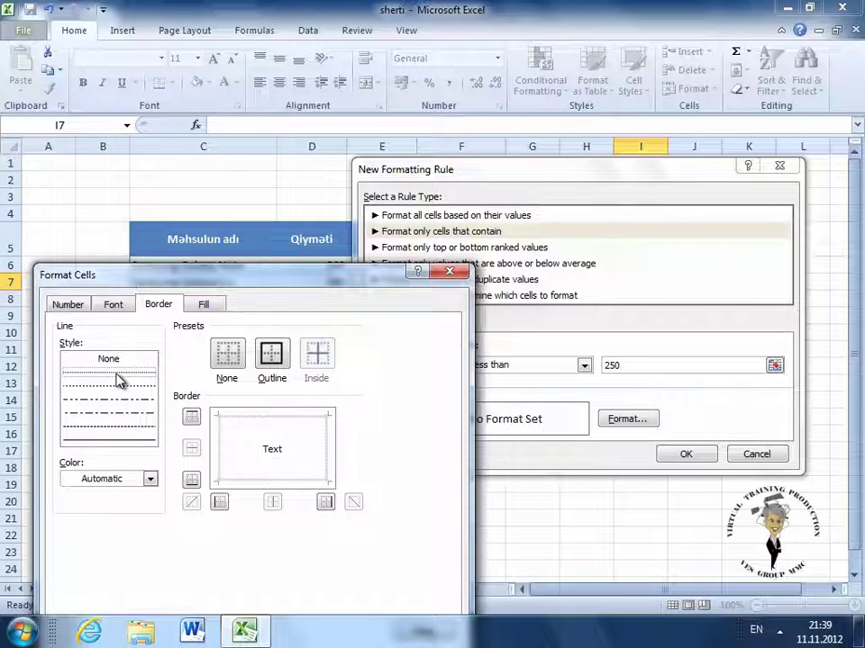
click(117, 386)
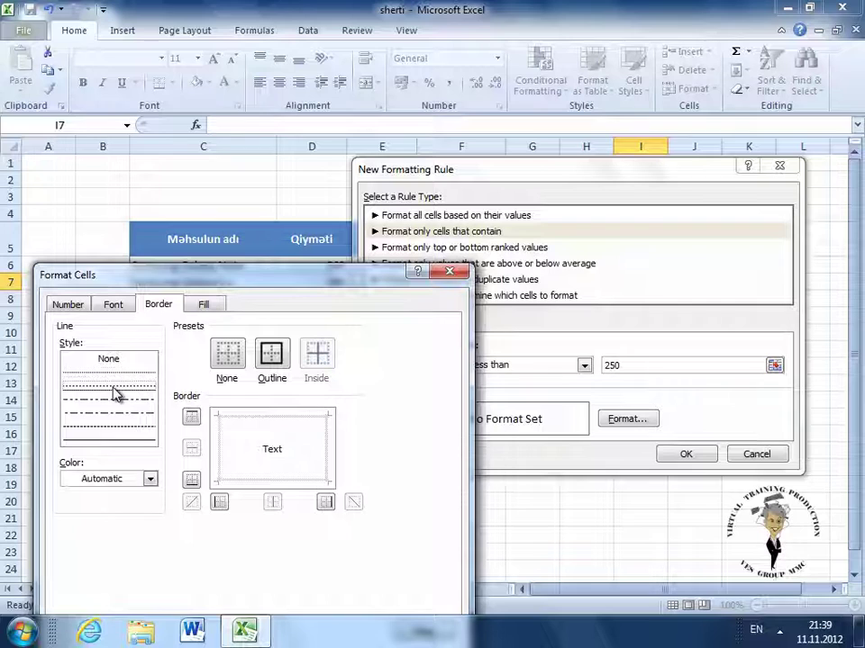
click(275, 358)
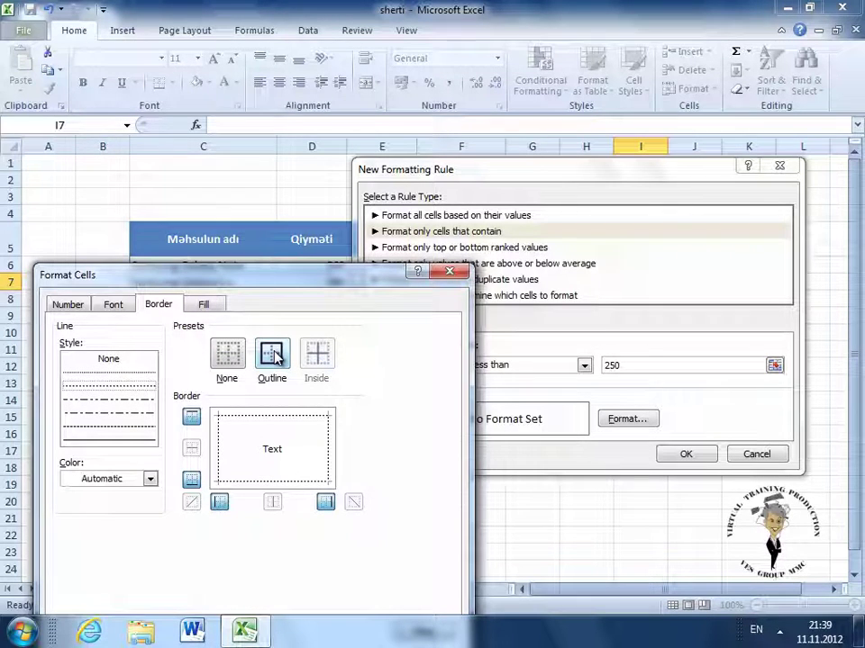
- Make the rule's text dark-coloured and bold, then confirm the format
click(117, 305)
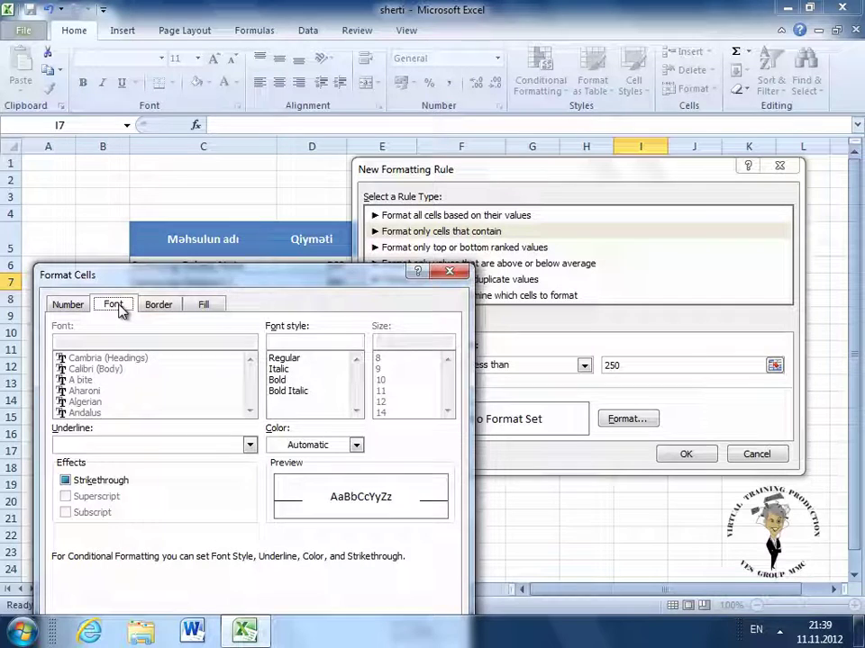
click(356, 445)
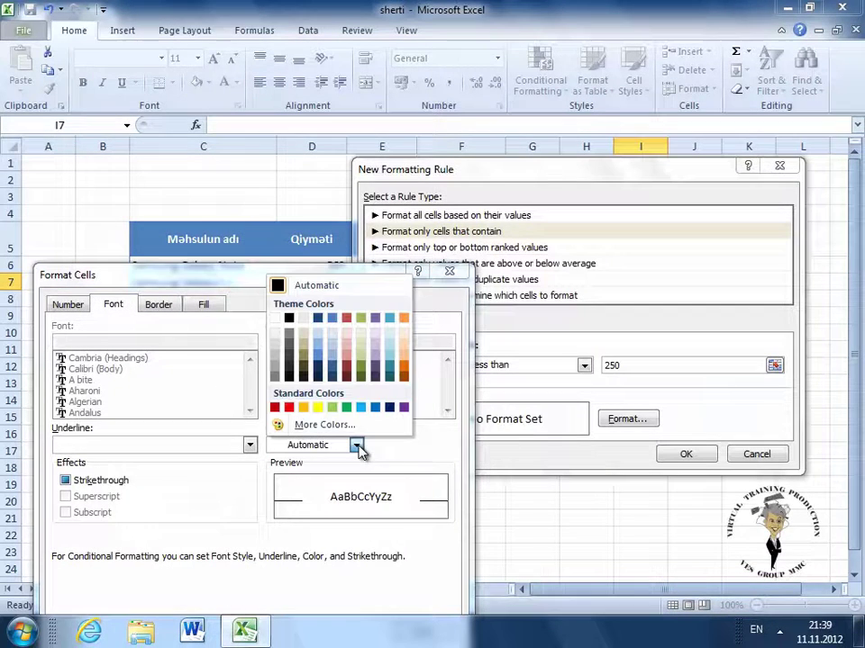
click(289, 366)
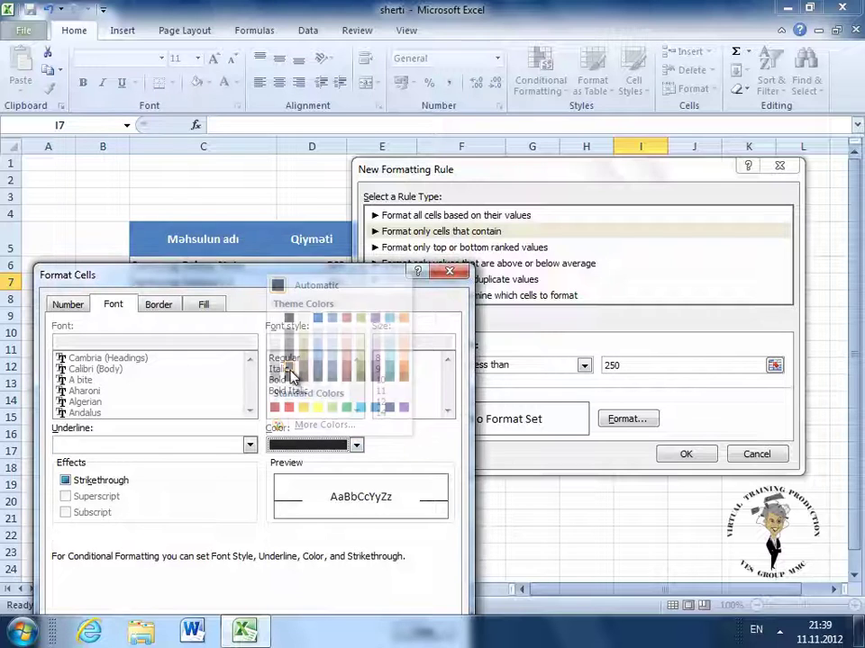
click(282, 381)
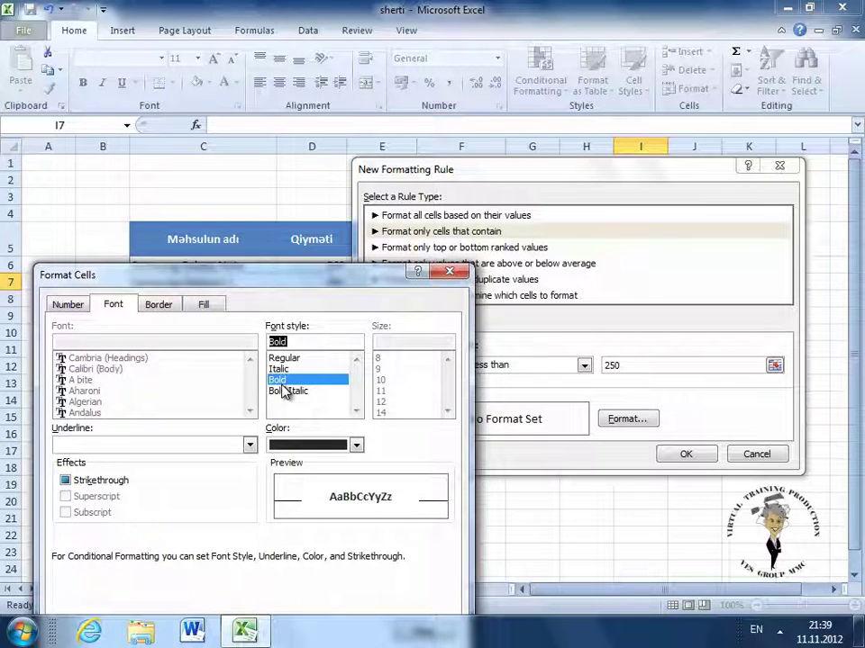
click(79, 307)
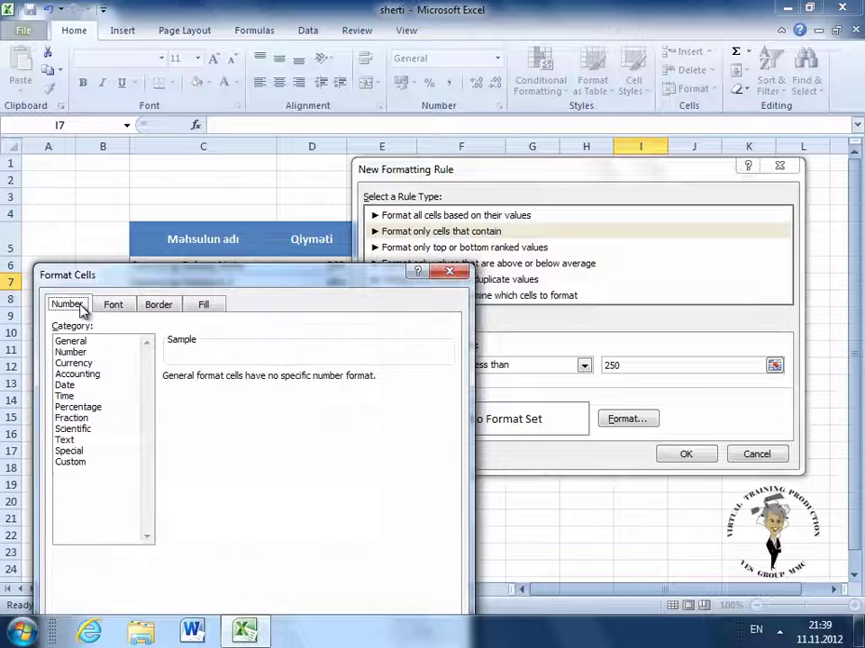
drag(244, 286, 303, 151)
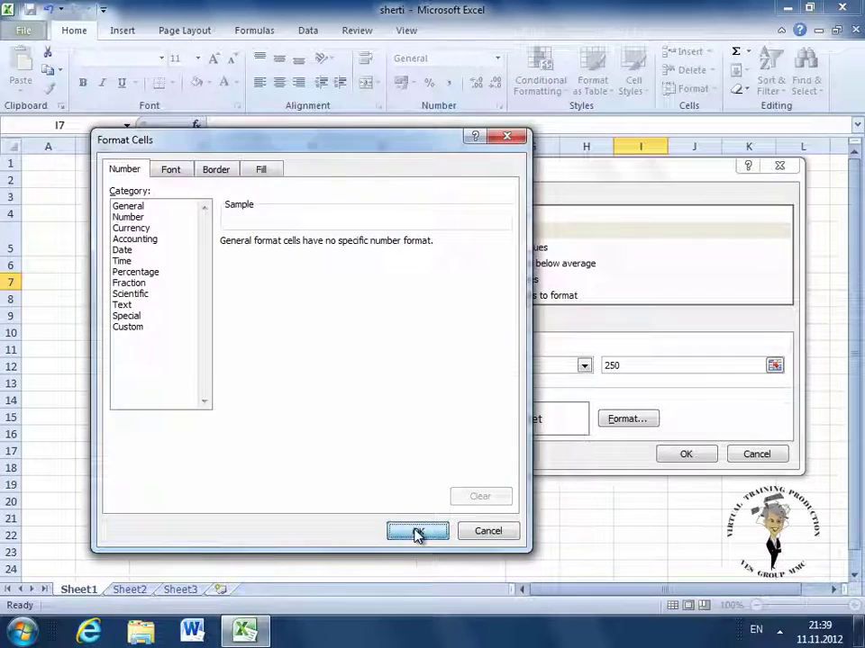
click(417, 531)
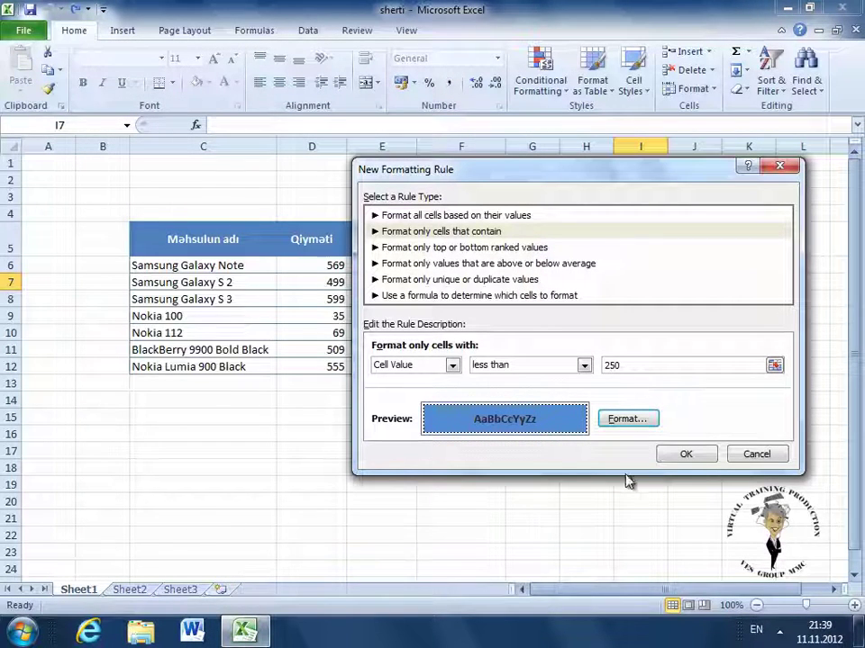
- Save the less-than-250 rule and return to cell I7
click(692, 452)
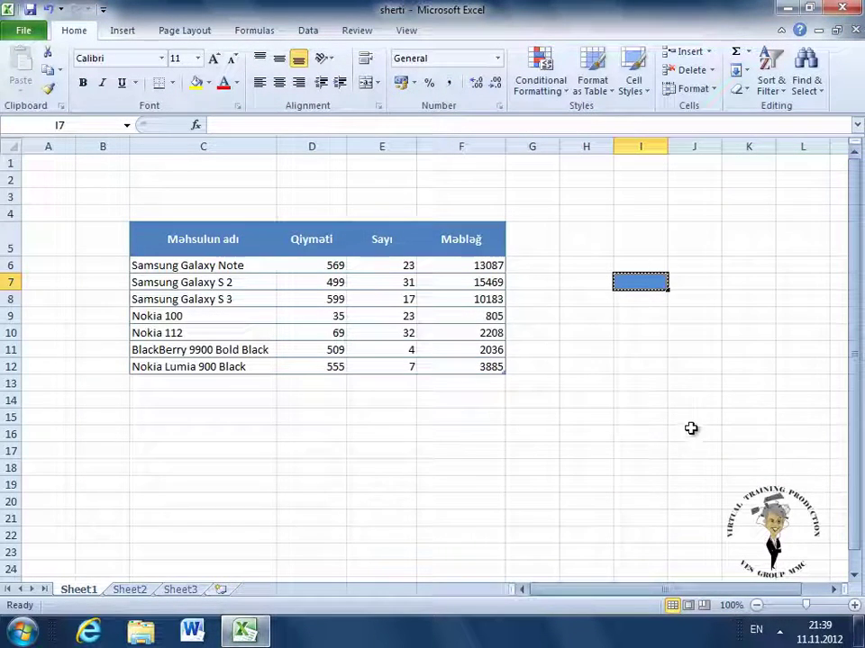
click(679, 396)
click(645, 280)
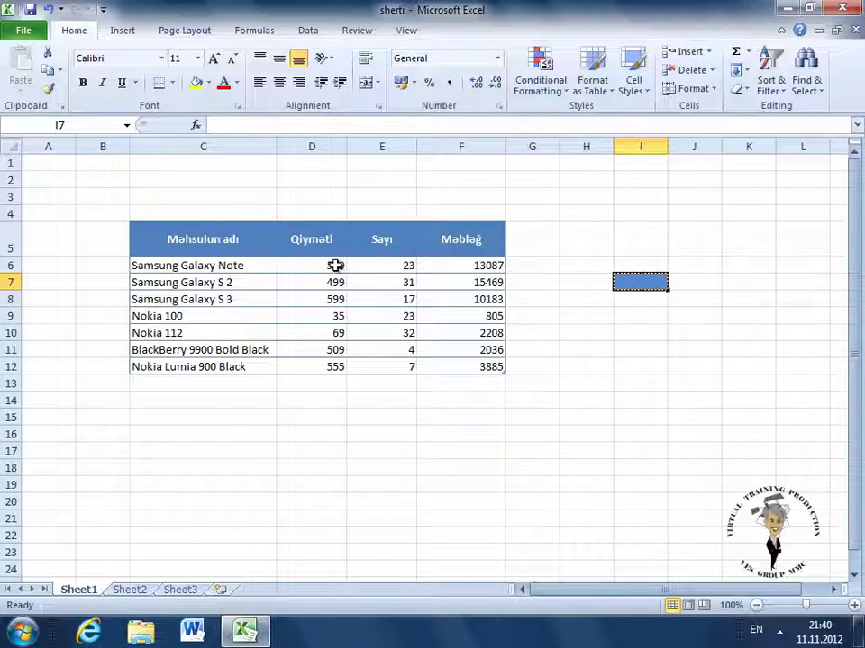
- Select the Qiyməti prices and start another new formatting rule
drag(326, 263, 322, 367)
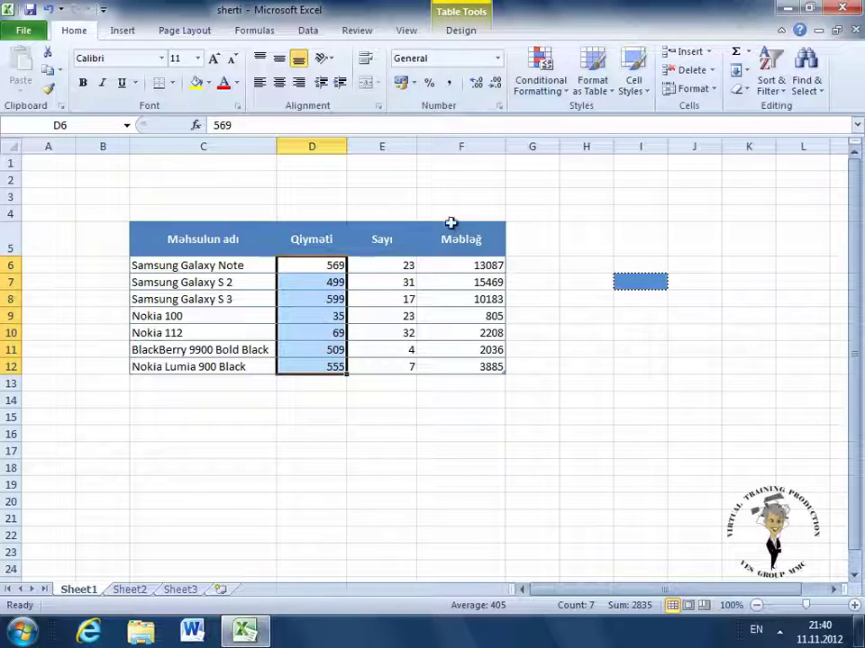
click(557, 97)
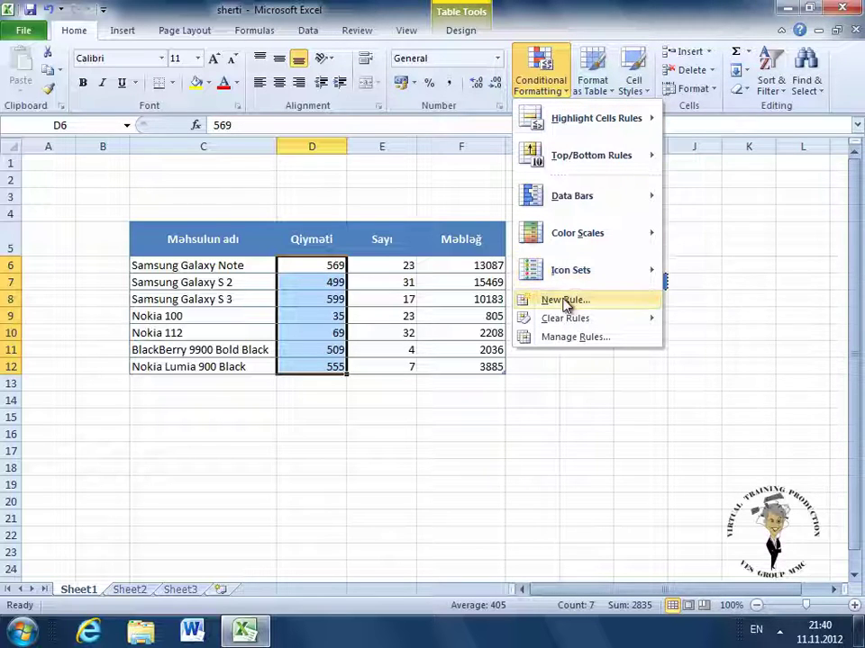
click(590, 301)
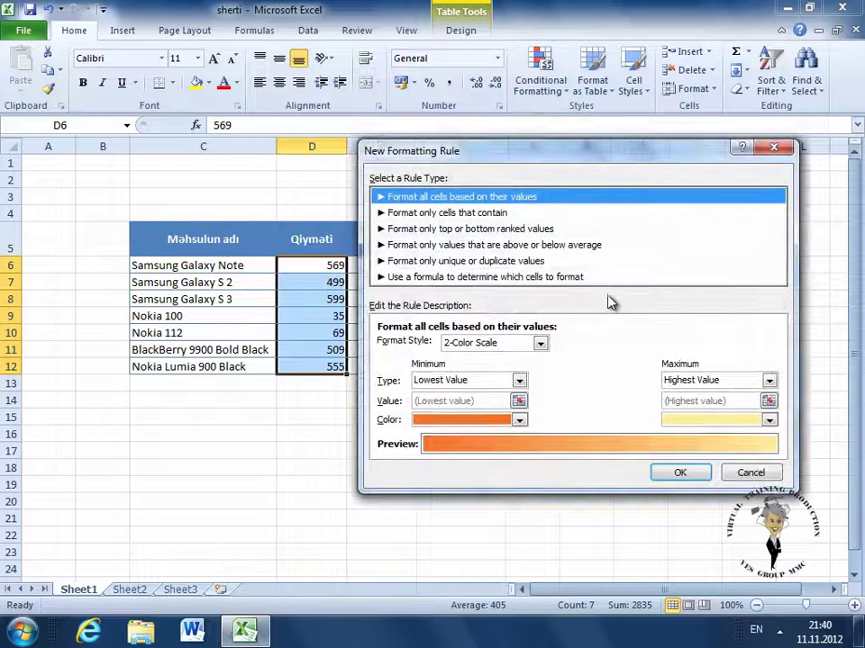